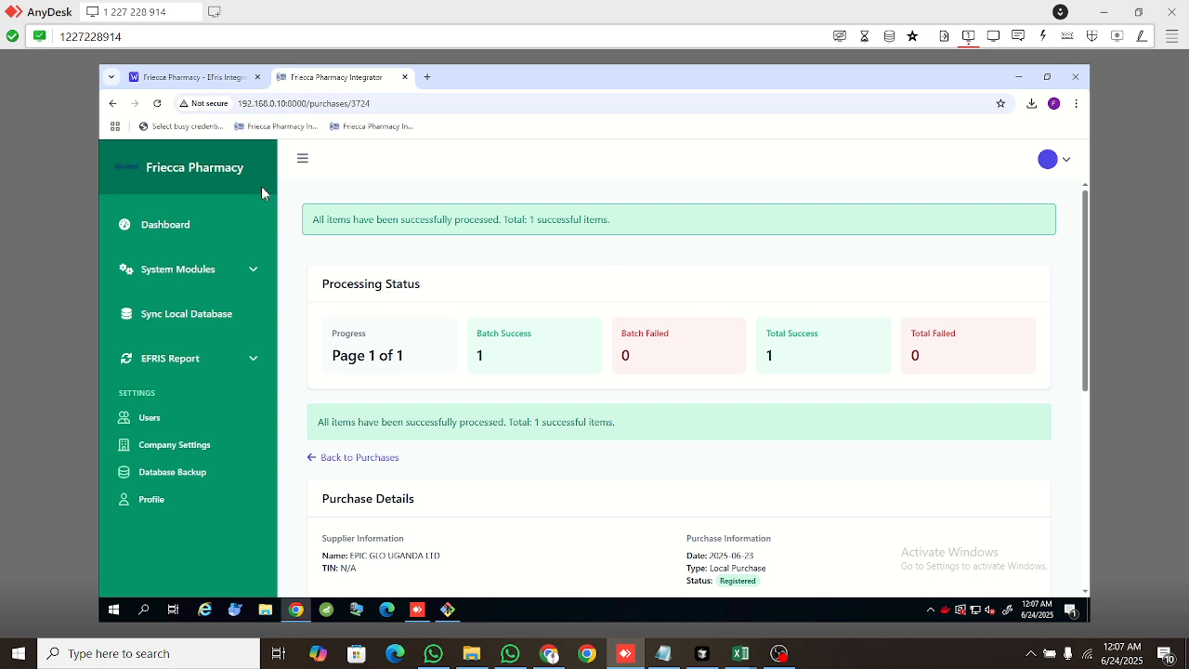
# Step: Open the Invoices module and look over the invoice list
pyautogui.click(233, 271)
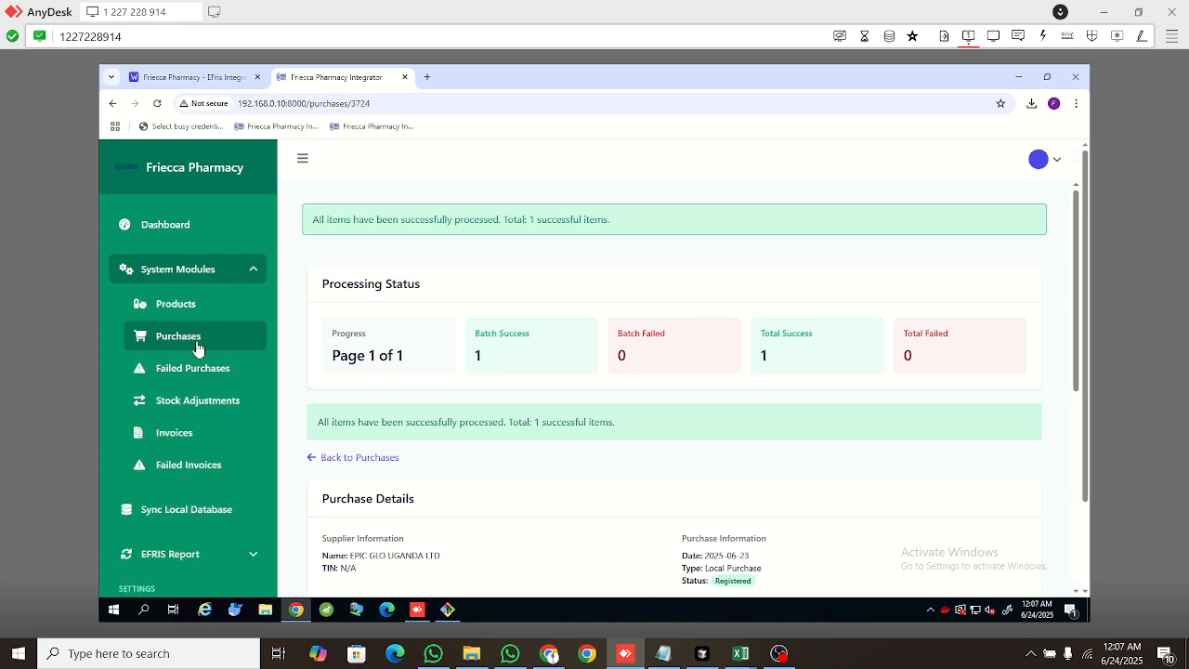
pyautogui.click(174, 433)
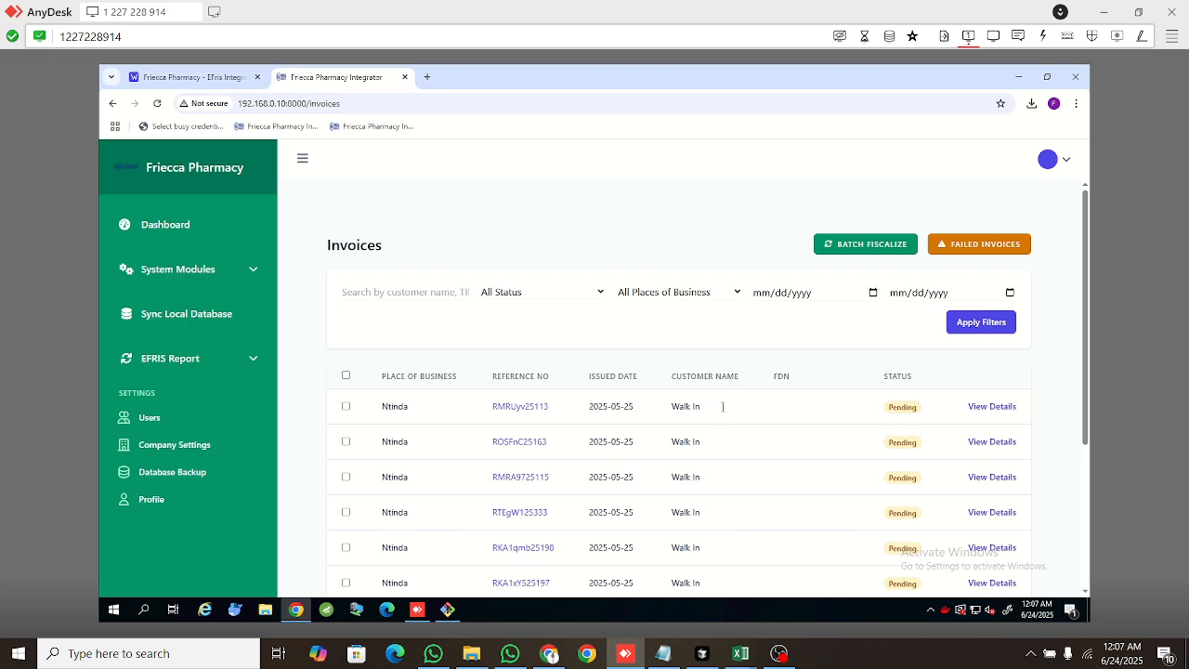
pyautogui.scroll(-3, 725, 414)
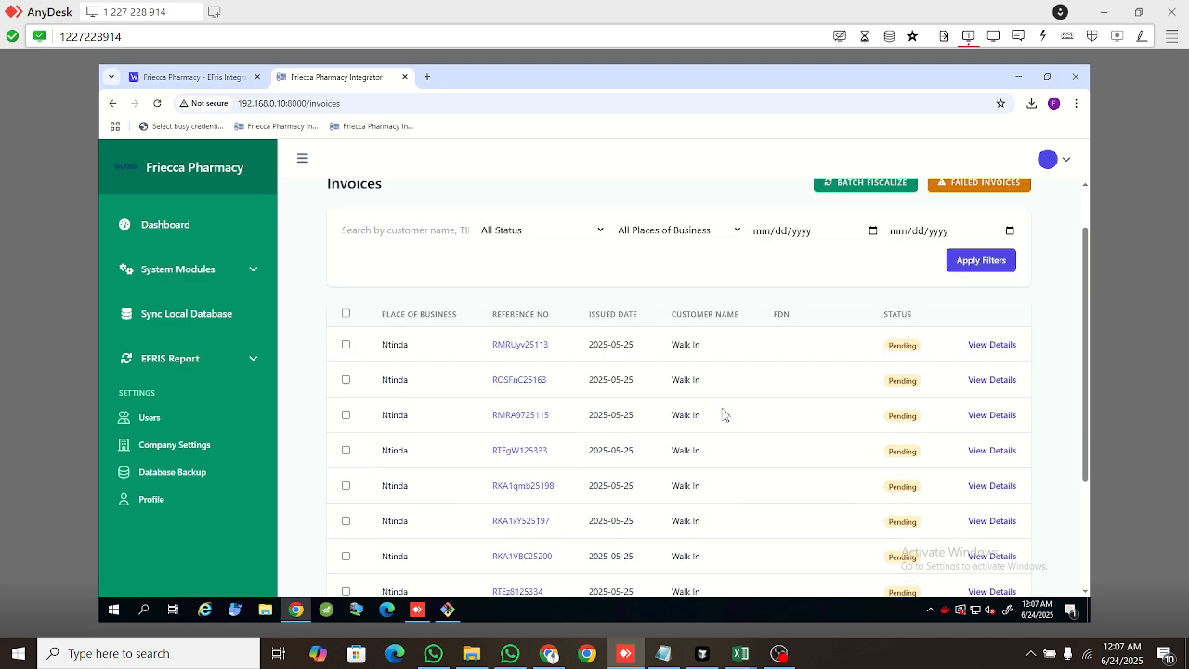
pyautogui.scroll(3, 725, 413)
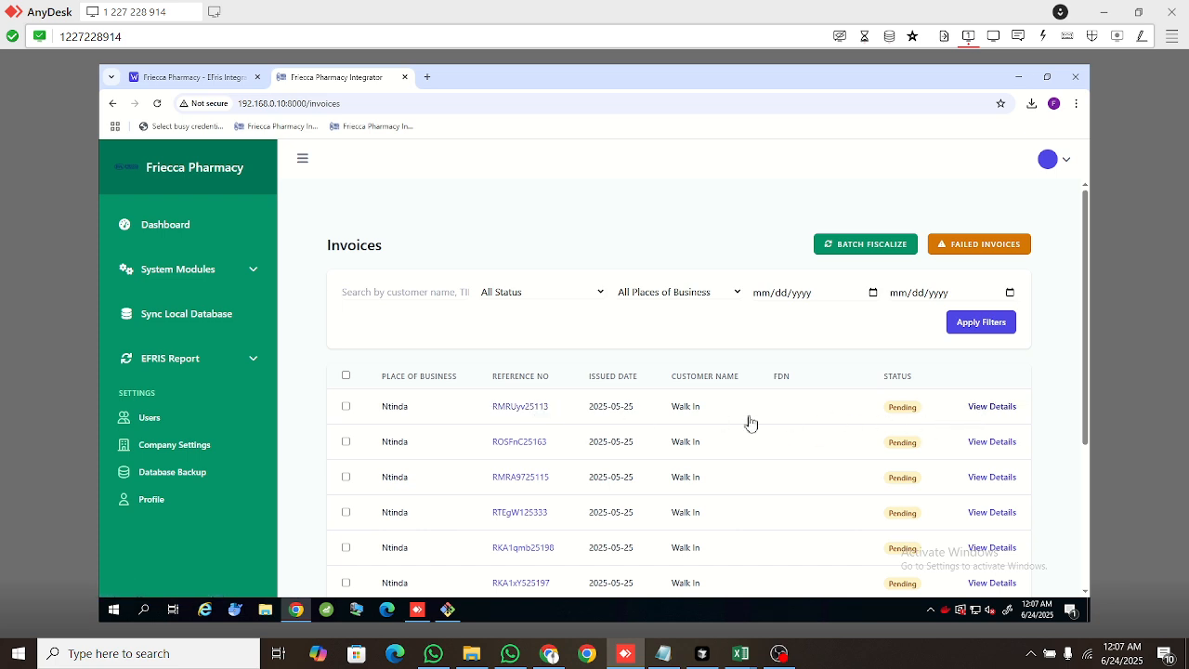
# Step: Open the first listed Ntinda invoice and try to fiscalize it with its current settings
pyautogui.click(516, 411)
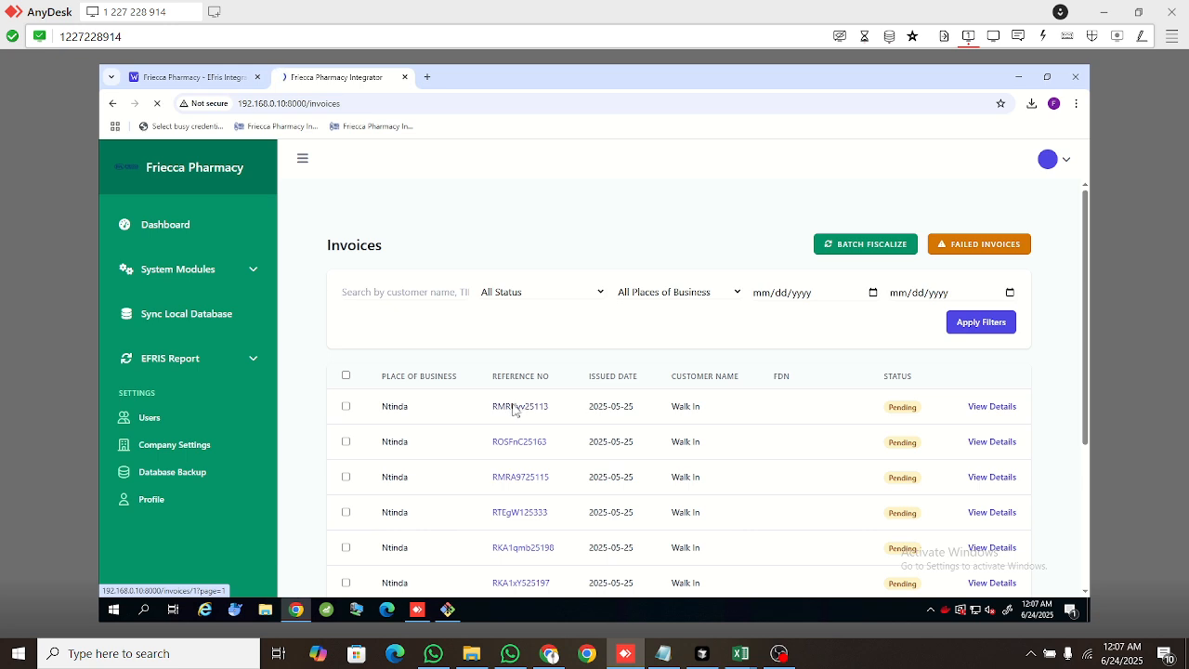
pyautogui.scroll(-2, 546, 358)
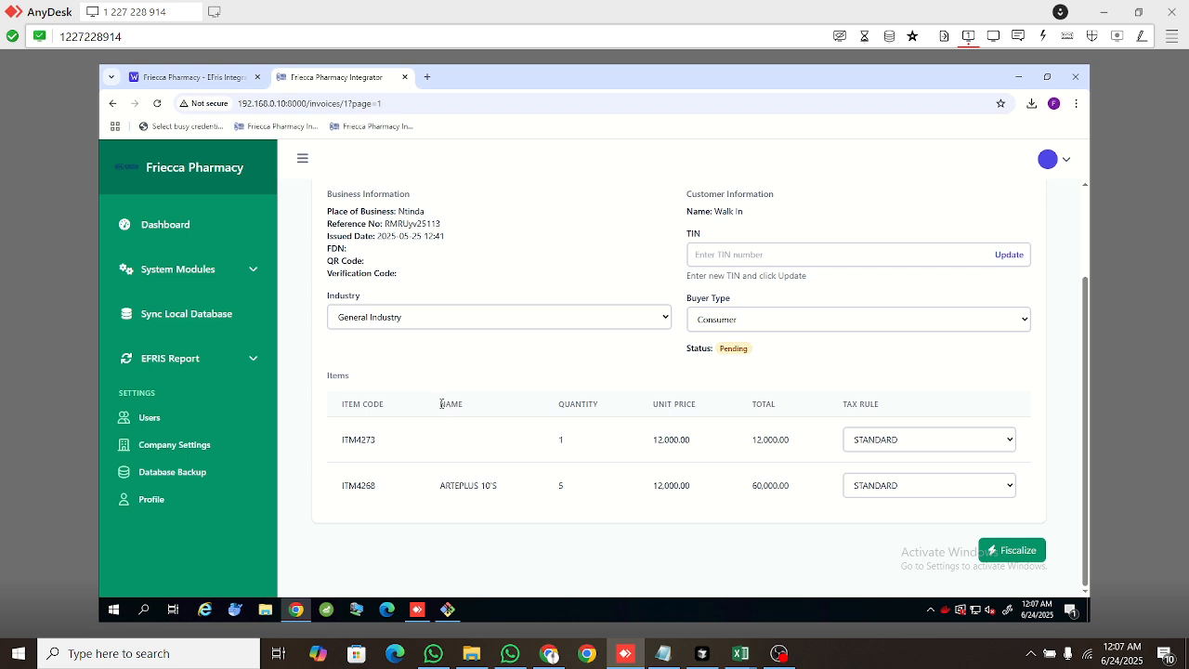
pyautogui.moveTo(441, 405); pyautogui.dragTo(454, 404)
pyautogui.click(458, 446)
pyautogui.click(1017, 557)
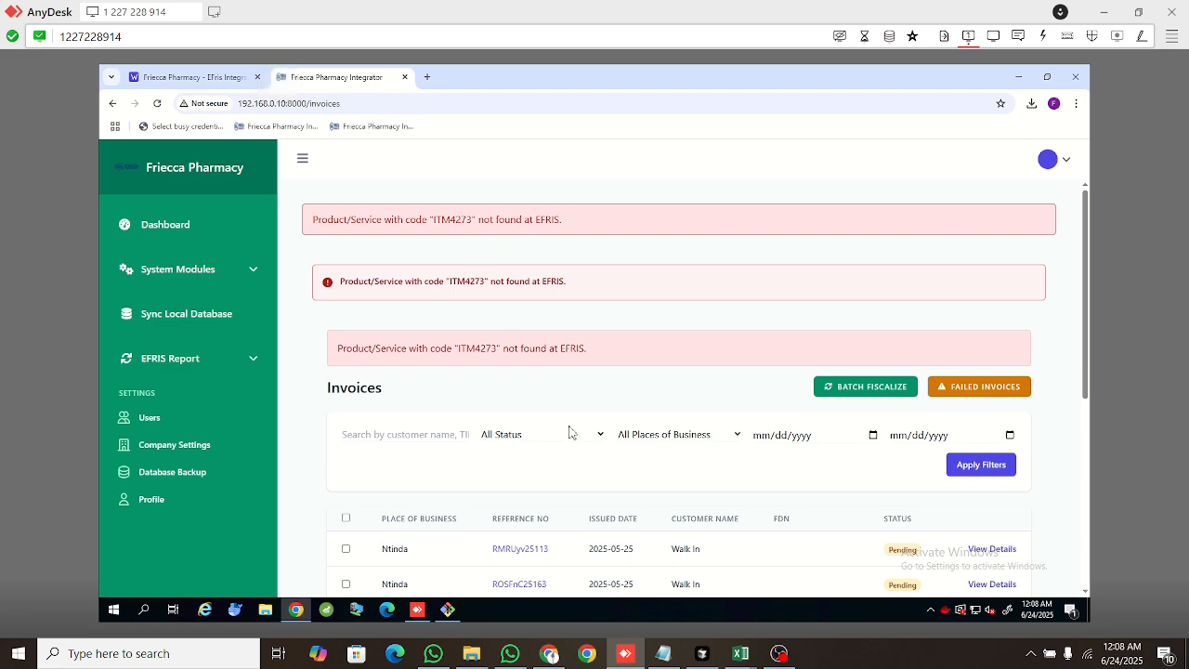
# Step: Filter the invoices to the date range 06/23/2025 to 06/23/2025
pyautogui.scroll(-3, 570, 432)
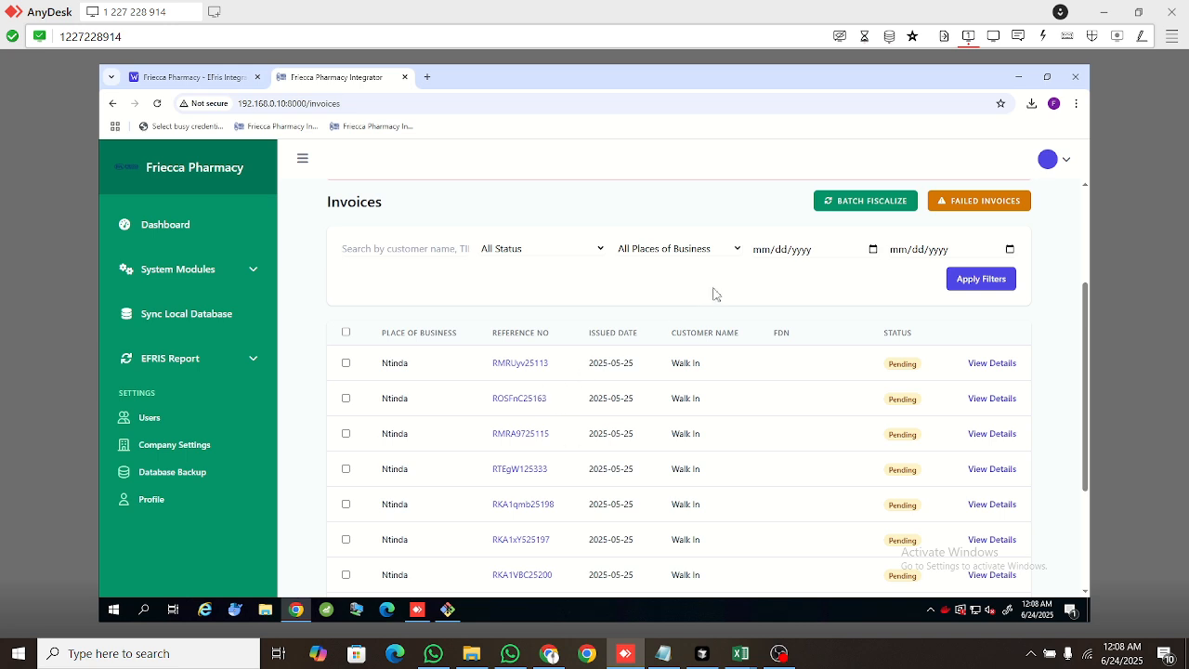
pyautogui.click(874, 250)
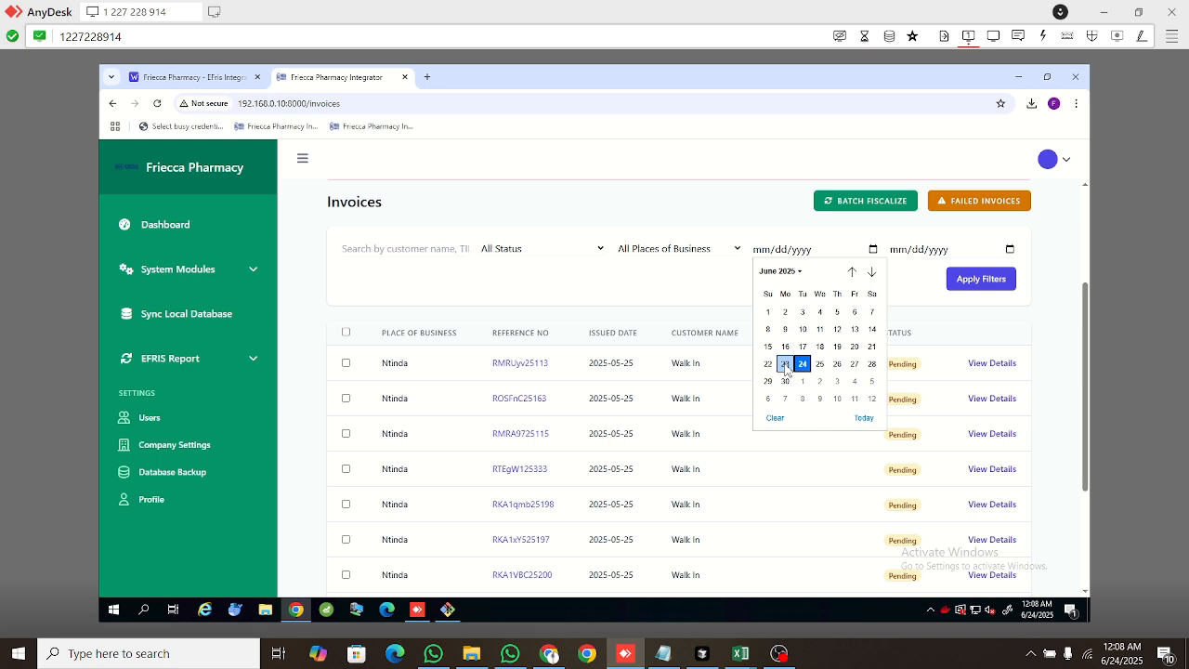
pyautogui.click(785, 364)
pyautogui.click(1009, 250)
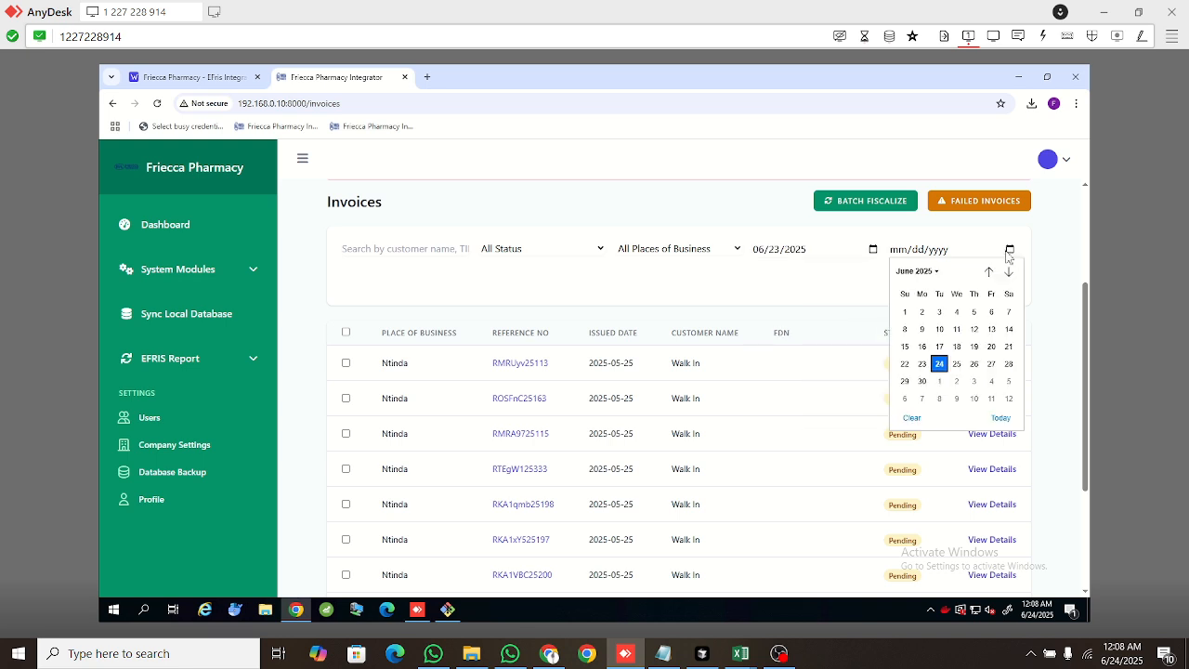
pyautogui.click(921, 364)
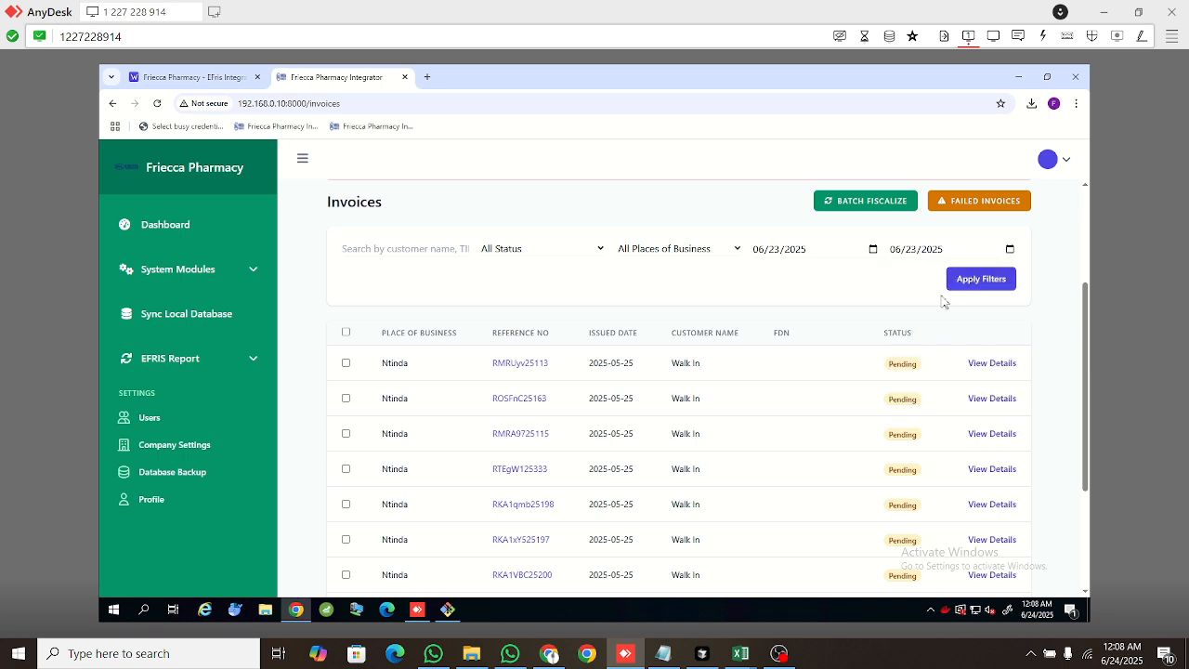
pyautogui.click(973, 285)
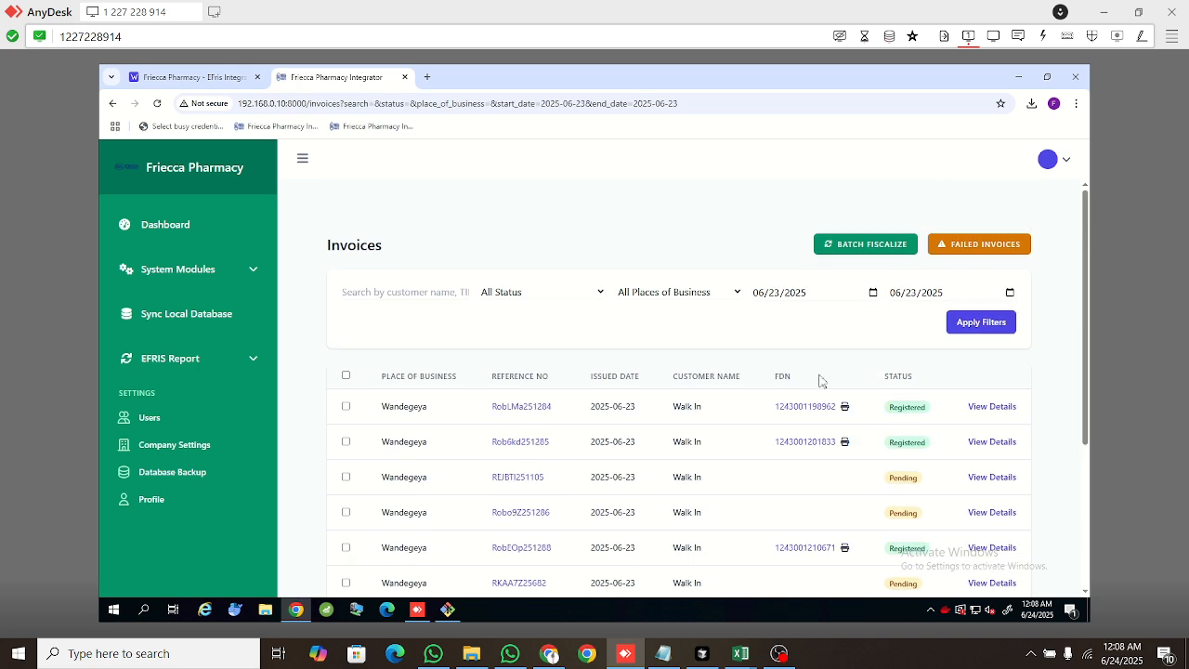
# Step: Browse pages 3 and 5 of the filtered invoices and go to page 98
pyautogui.scroll(-3, 820, 379)
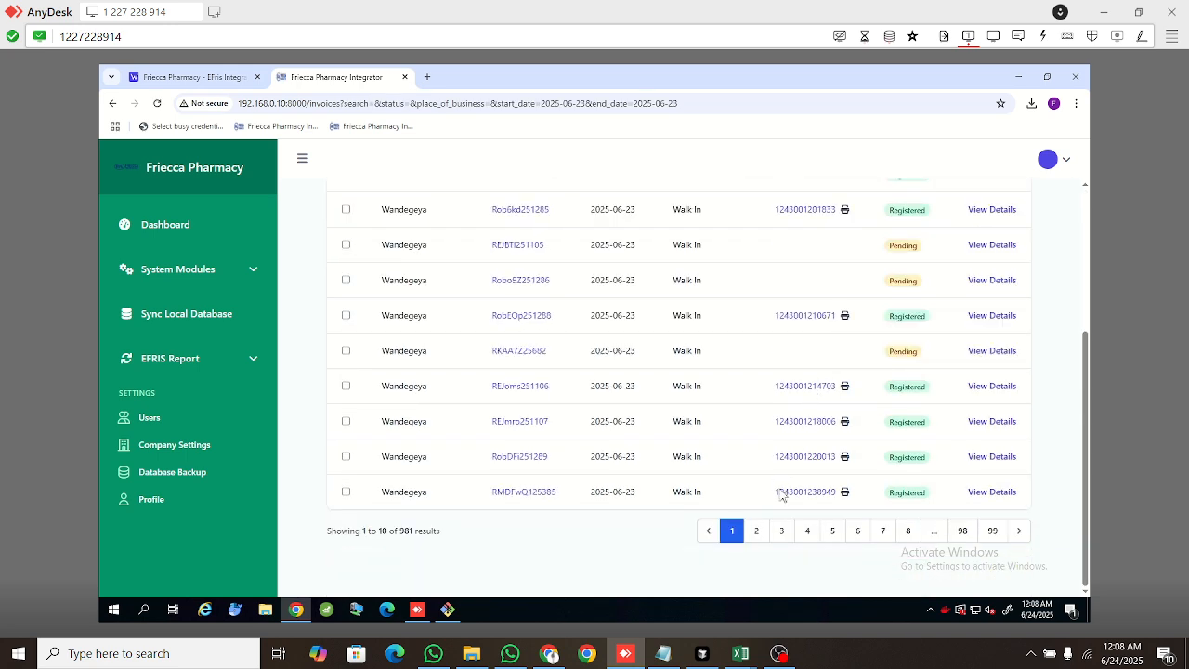
pyautogui.click(781, 533)
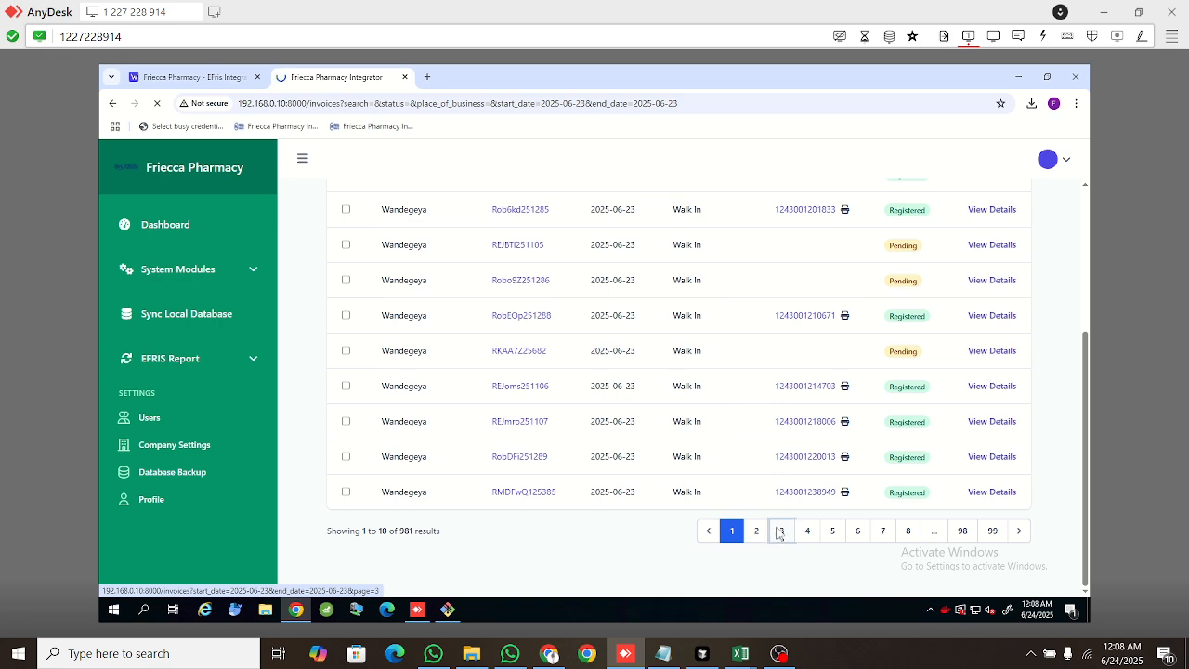
pyautogui.scroll(-3, 788, 446)
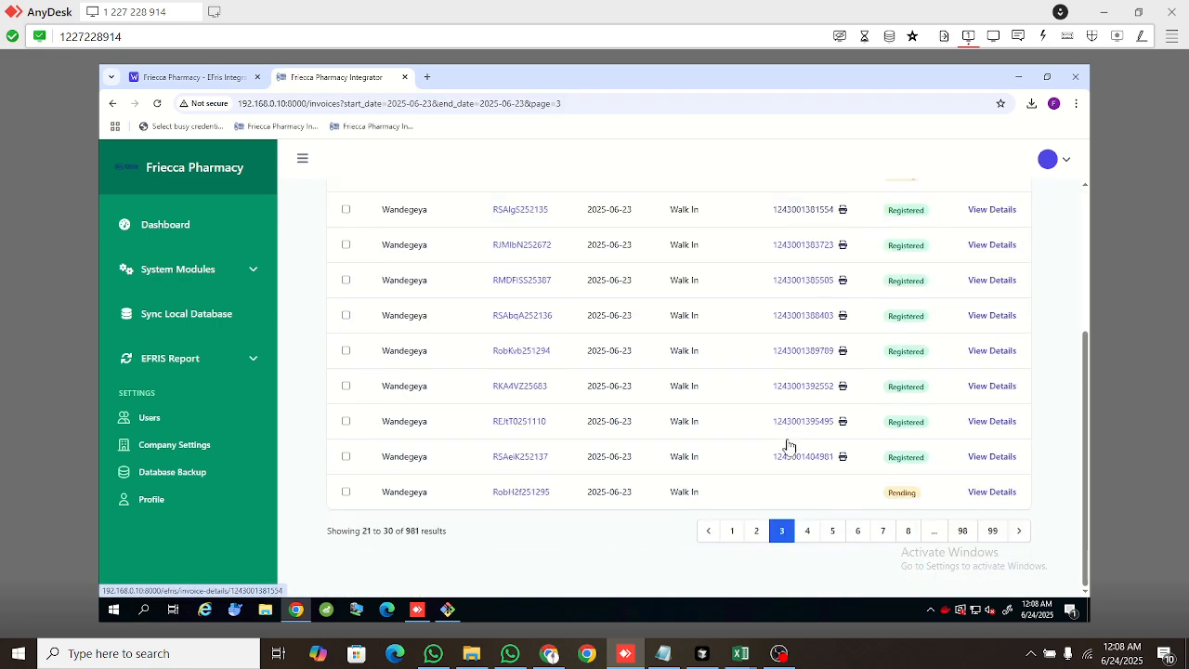
pyautogui.click(834, 537)
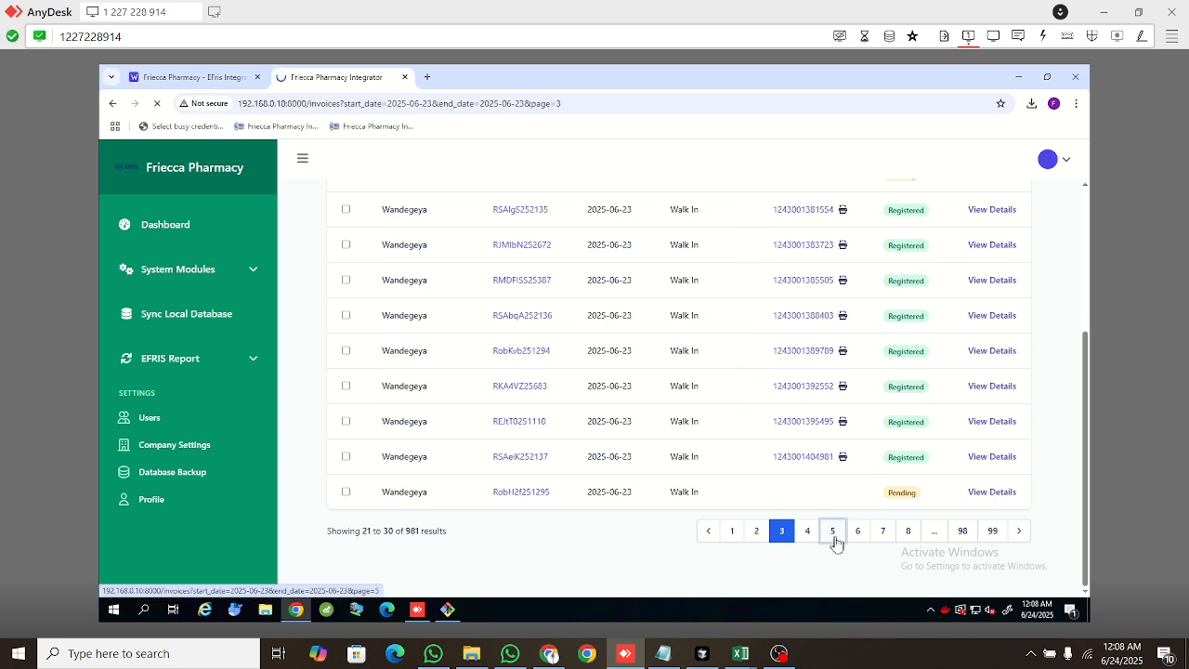
pyautogui.scroll(-1, 841, 511)
pyautogui.scroll(-2, 841, 509)
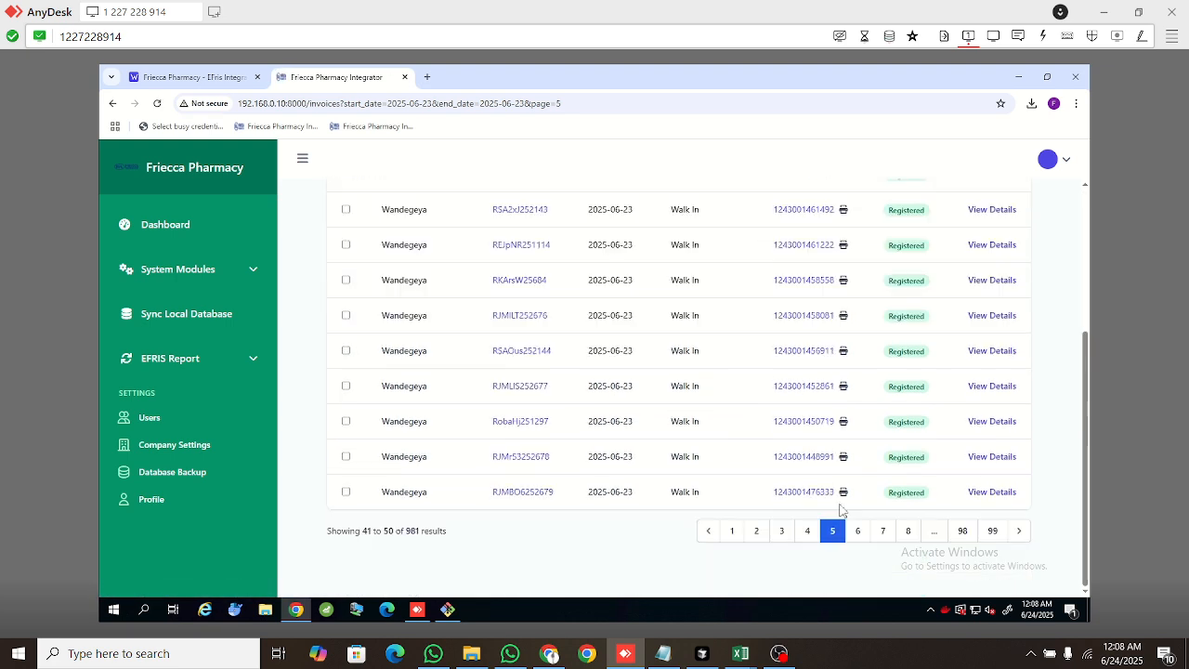
pyautogui.click(962, 534)
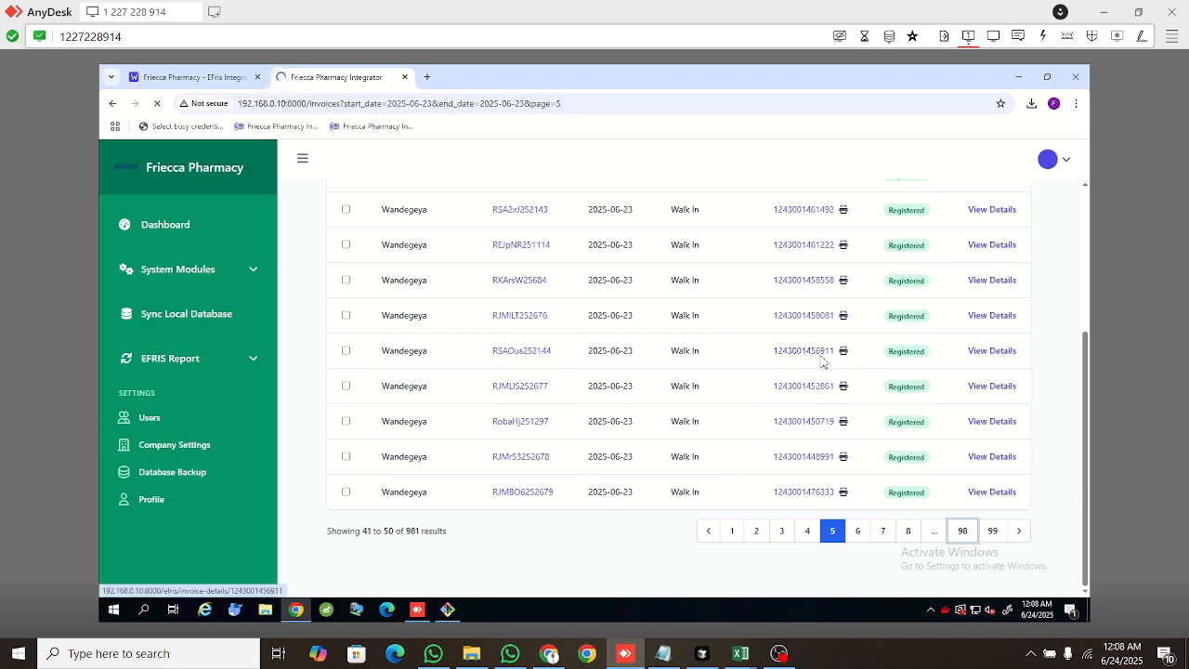
# Step: Open the details of the first pending Wandegeya invoice on page 98 and fiscalize it
pyautogui.scroll(-1, 823, 361)
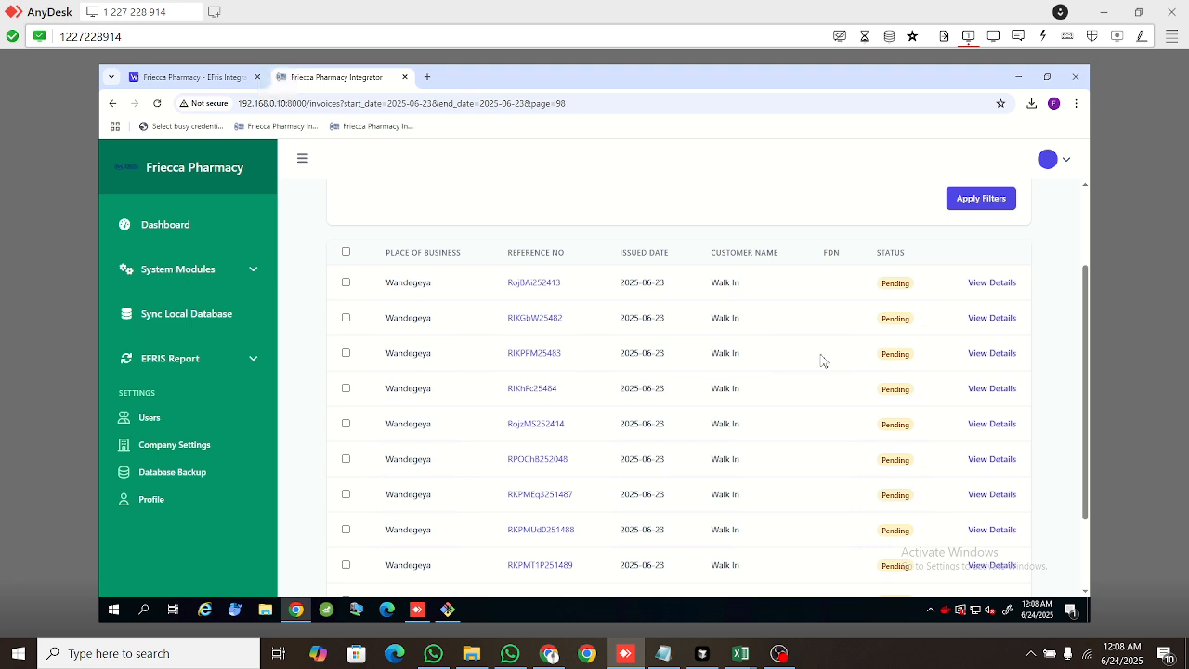
pyautogui.scroll(1, 822, 360)
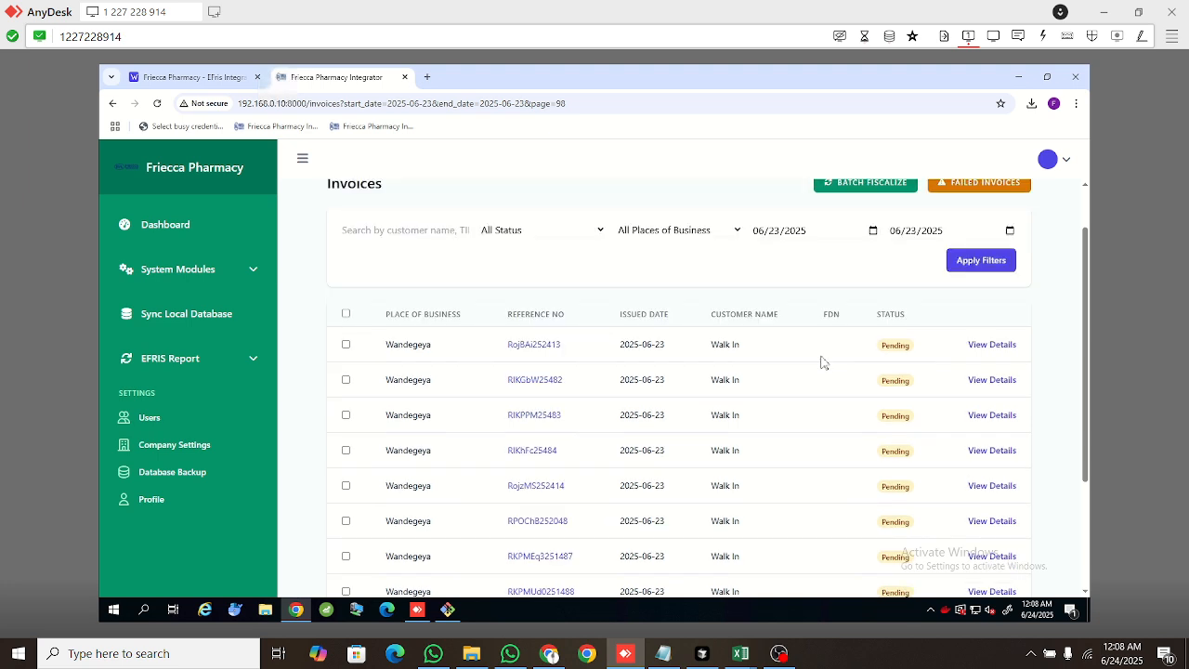
pyautogui.click(987, 346)
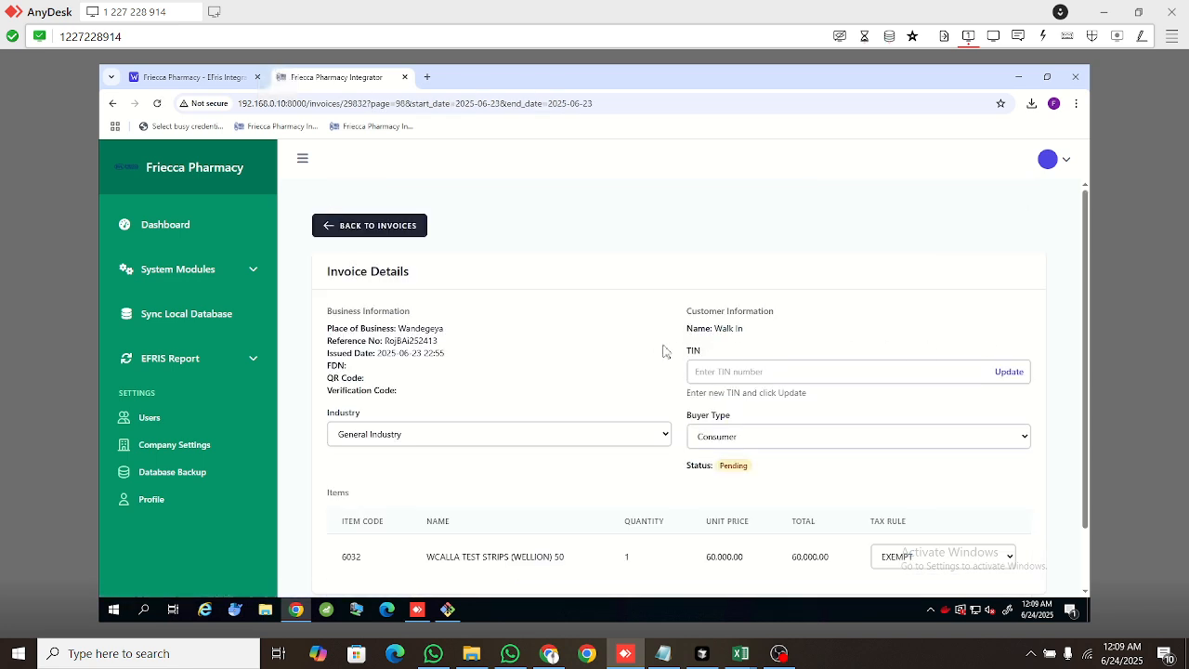
pyautogui.scroll(-1, 663, 350)
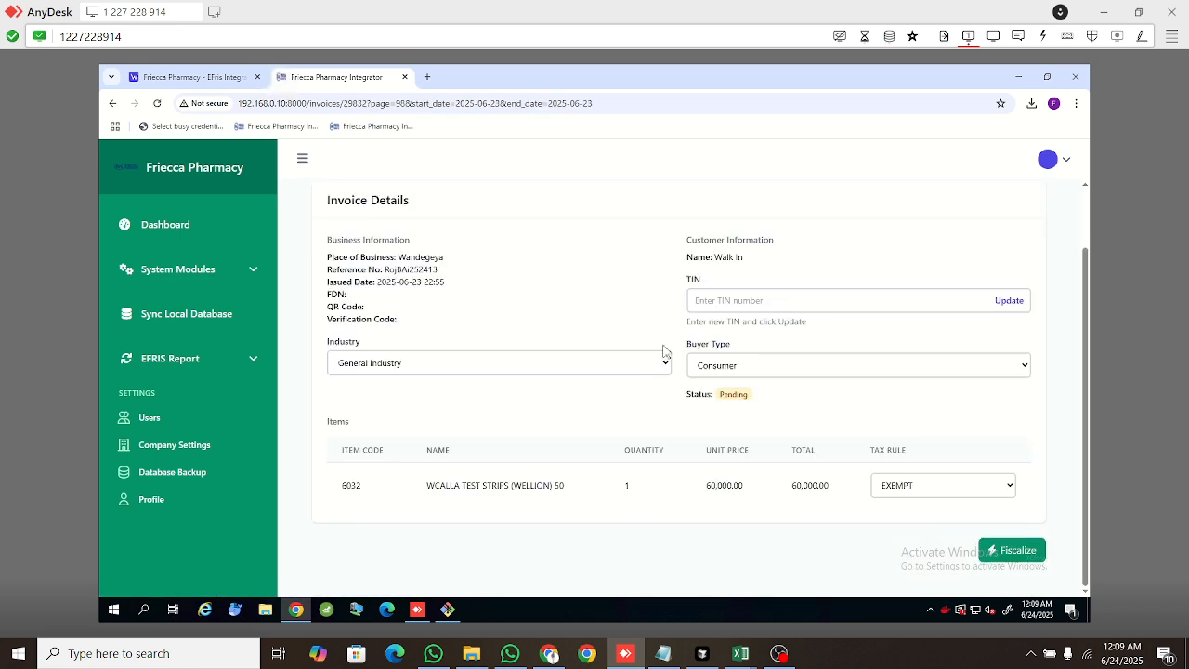
pyautogui.click(998, 555)
pyautogui.scroll(1, 723, 351)
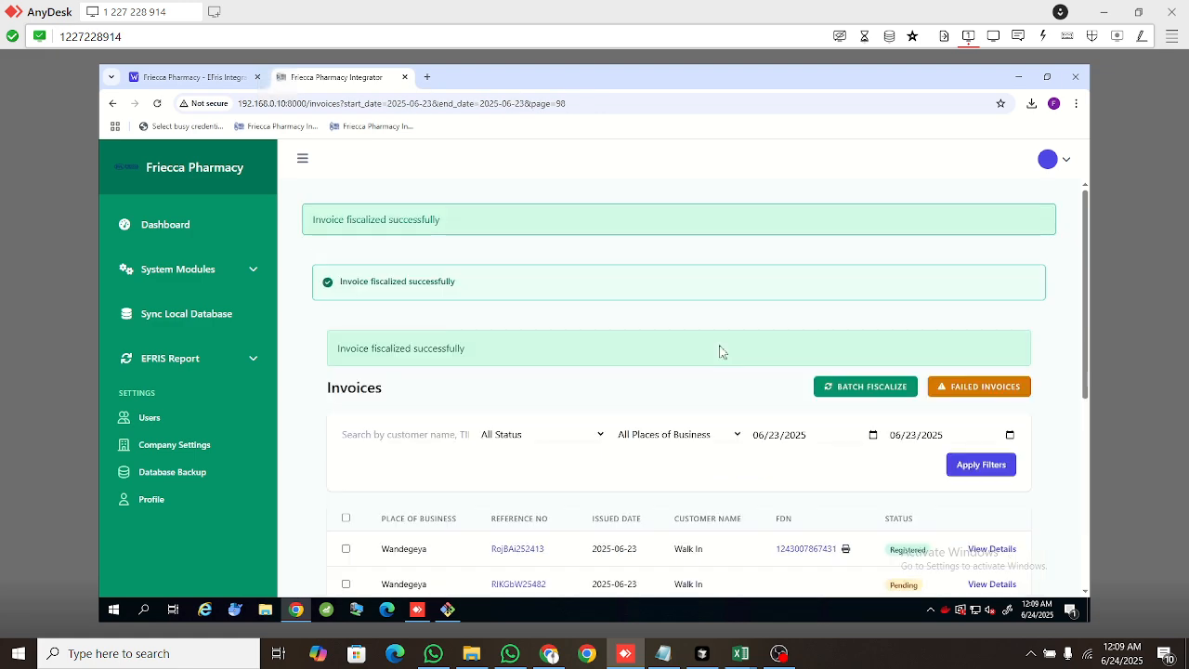
# Step: Open the second invoice on the page and update its customer TIN with the first suggested number
pyautogui.scroll(-2, 723, 351)
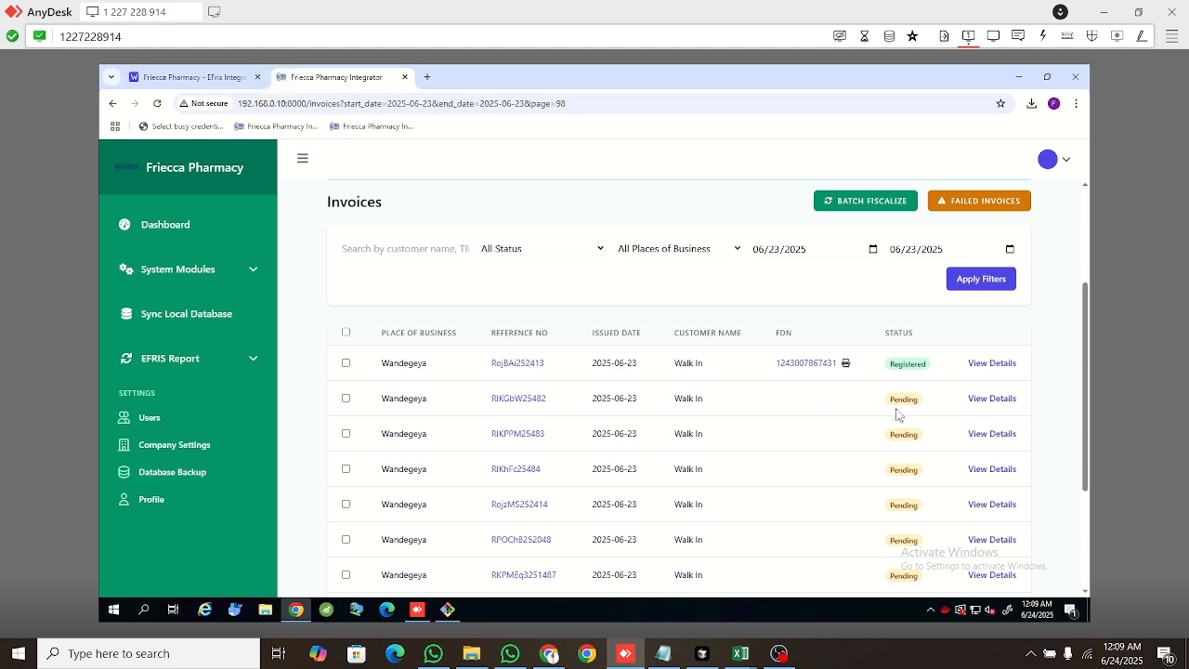
pyautogui.click(987, 399)
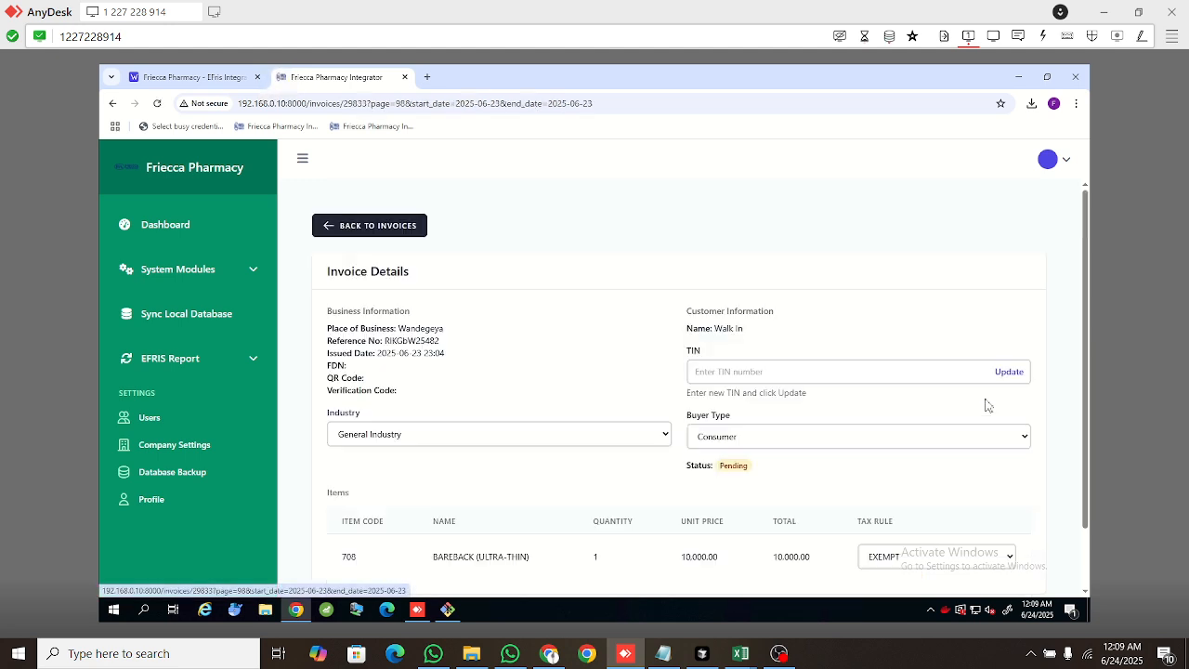
pyautogui.scroll(-1, 676, 406)
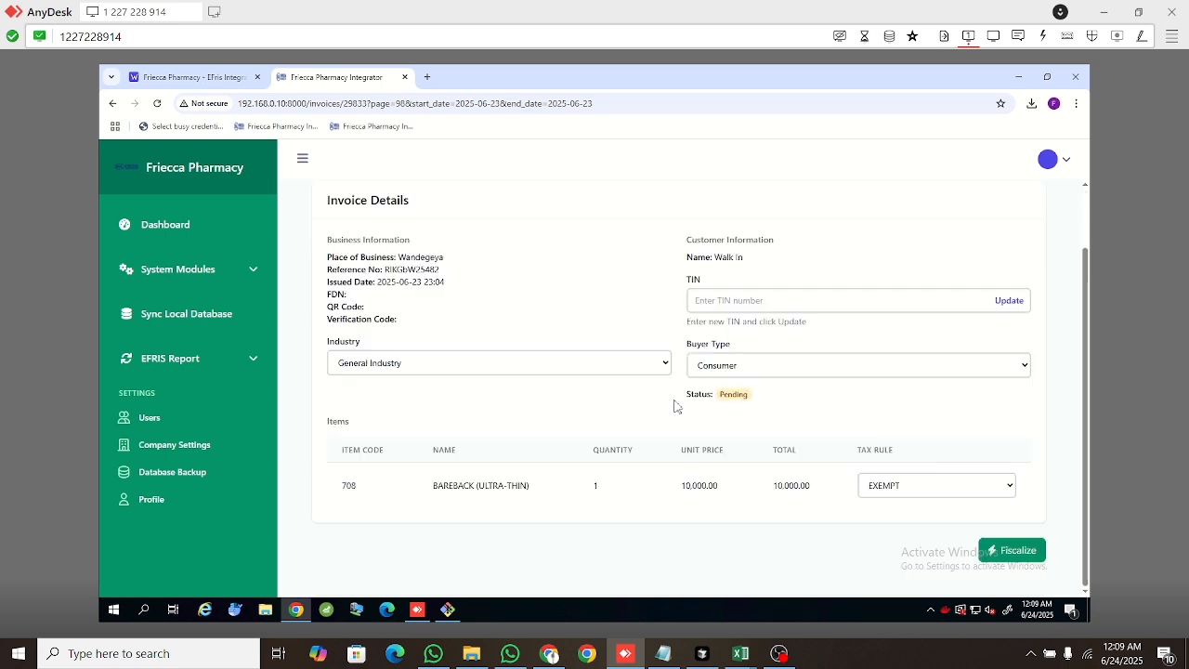
pyautogui.click(733, 301)
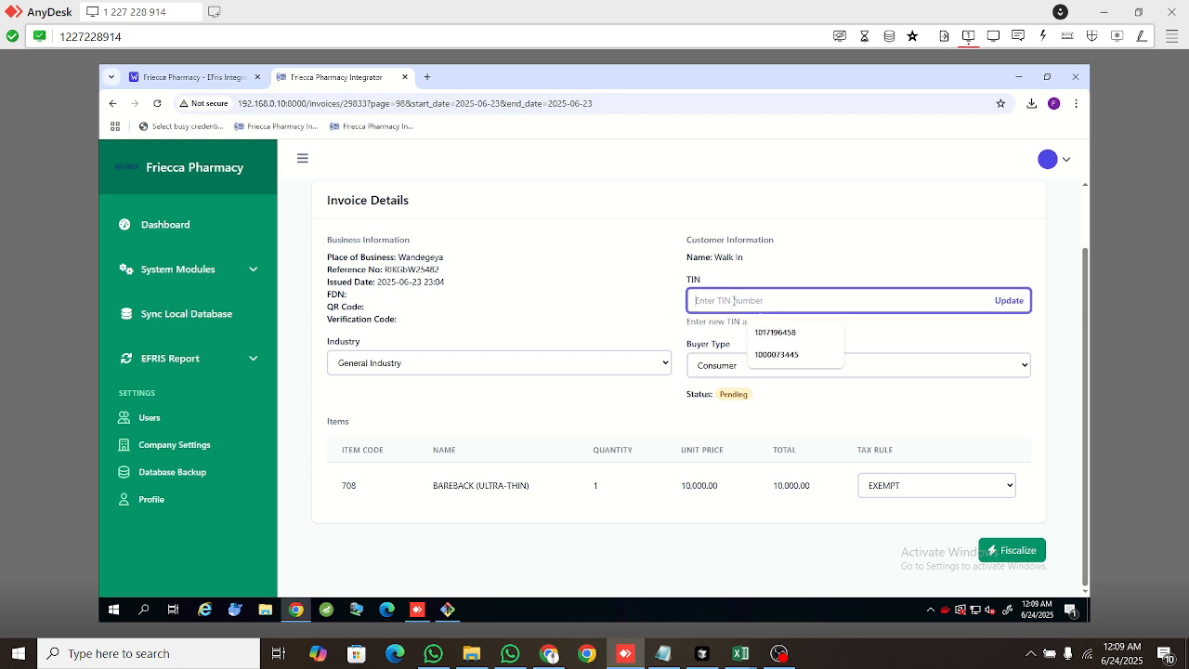
pyautogui.click(785, 338)
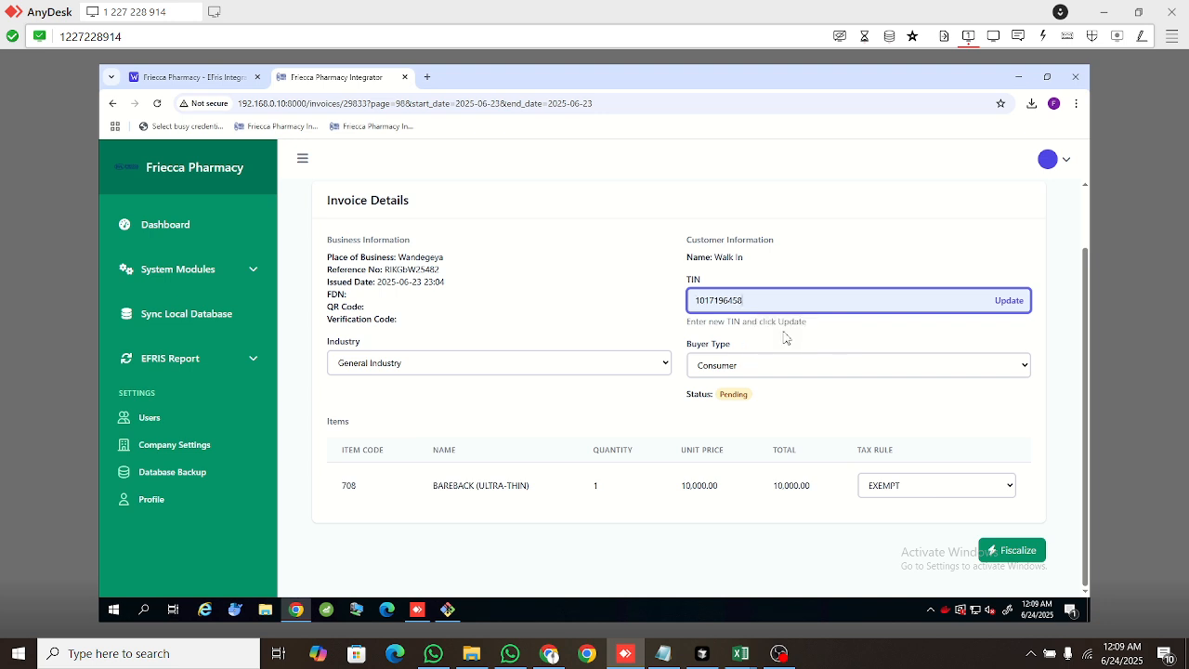
pyautogui.click(1008, 304)
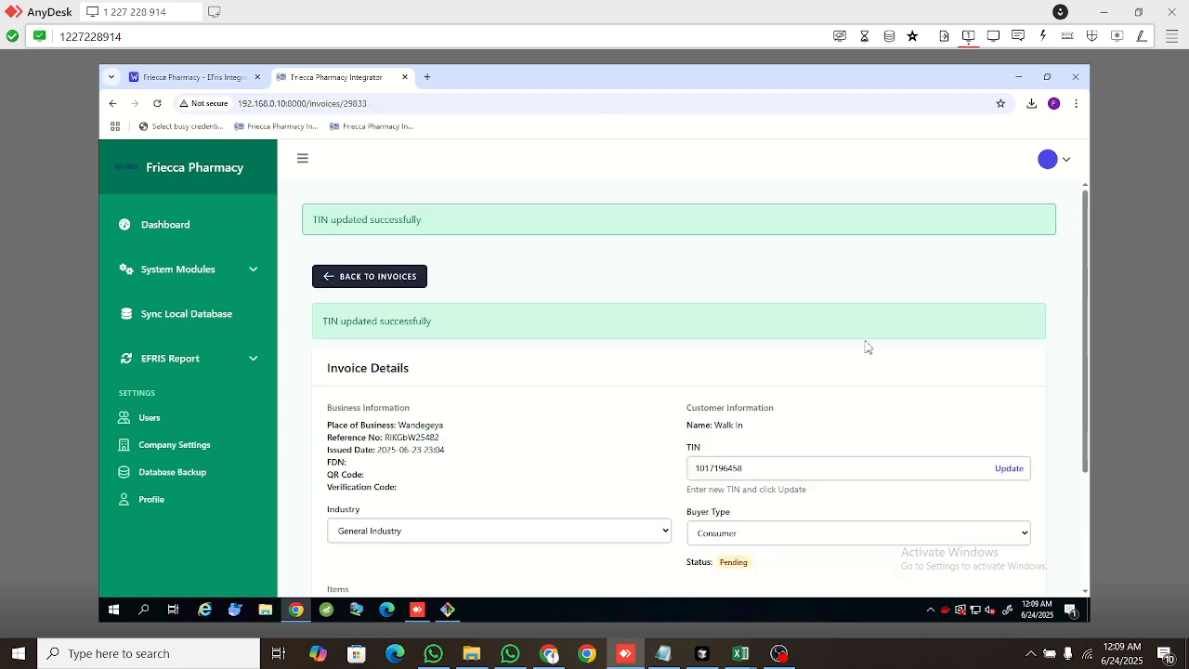
# Step: Fiscalize the open invoice for BAREBACK (ULTRA-THIN) and return to the filtered invoice list
pyautogui.scroll(-3, 795, 371)
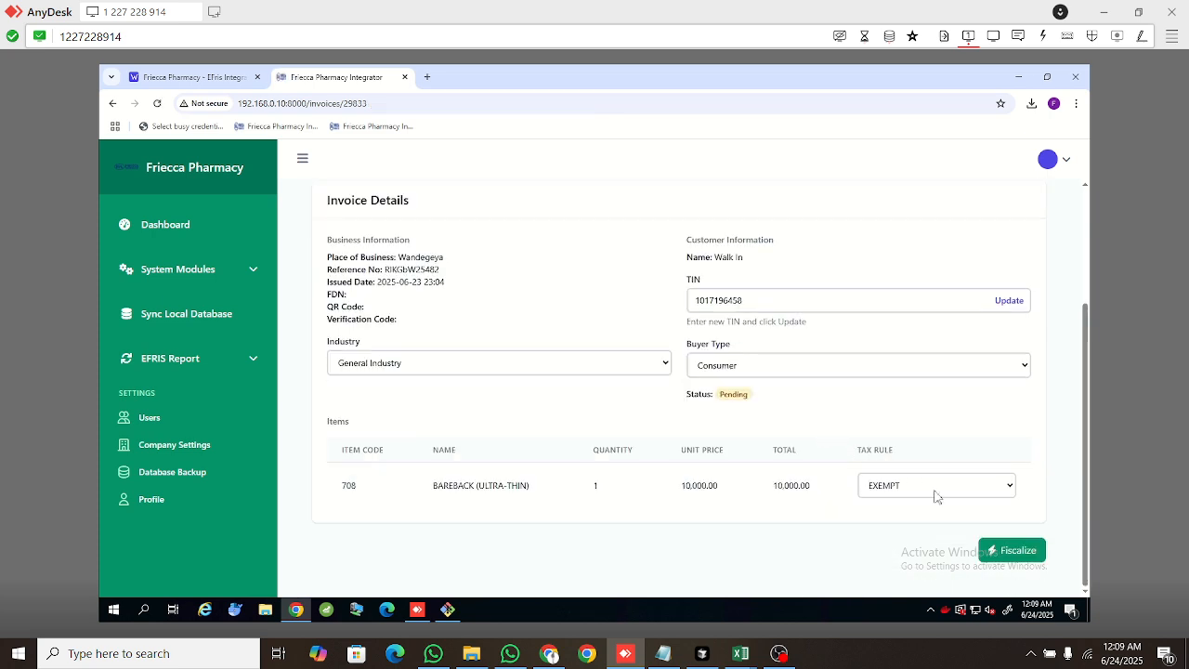
pyautogui.click(994, 553)
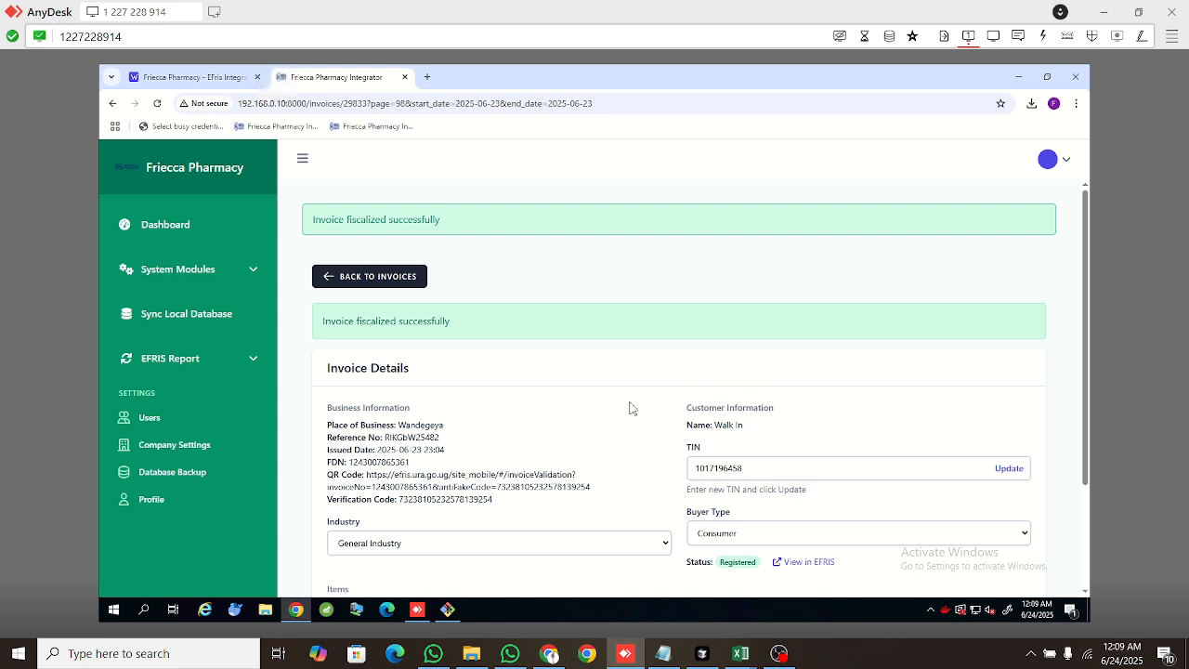
pyautogui.scroll(-1, 650, 409)
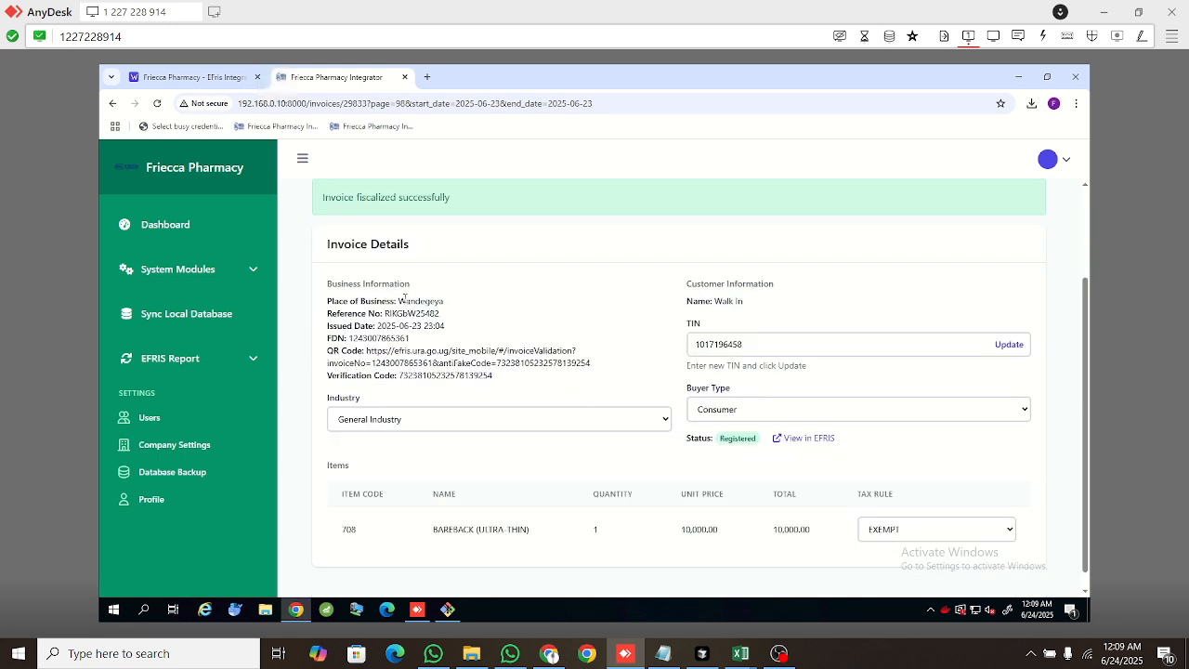
pyautogui.scroll(-1, 563, 295)
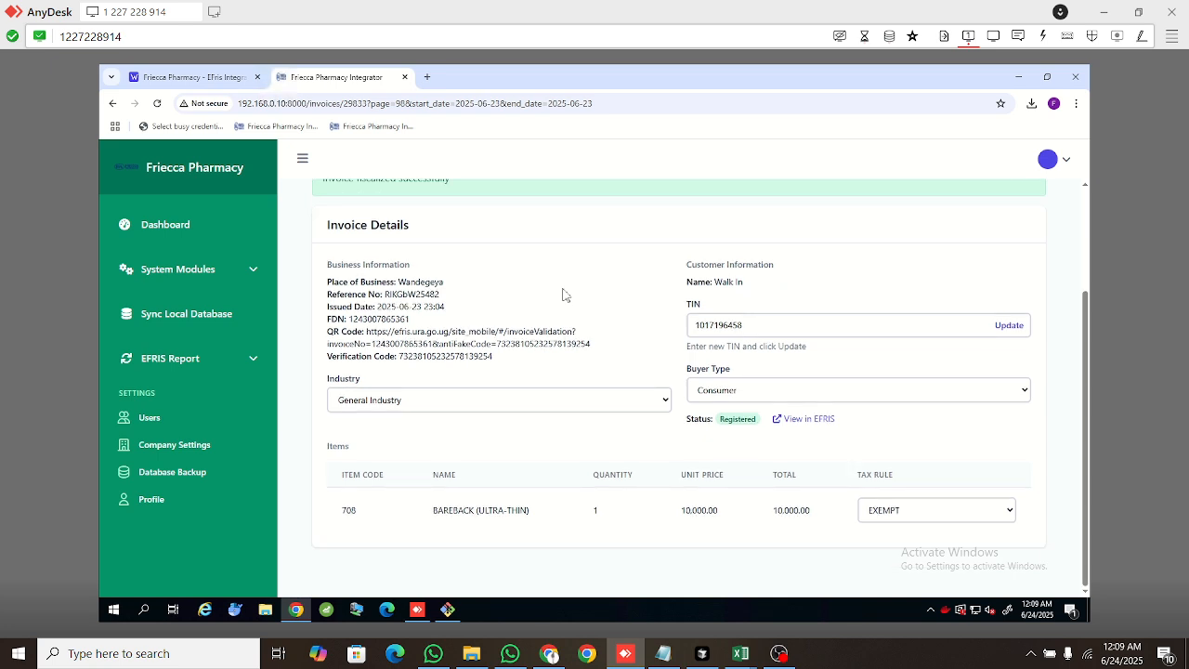
pyautogui.scroll(3, 563, 295)
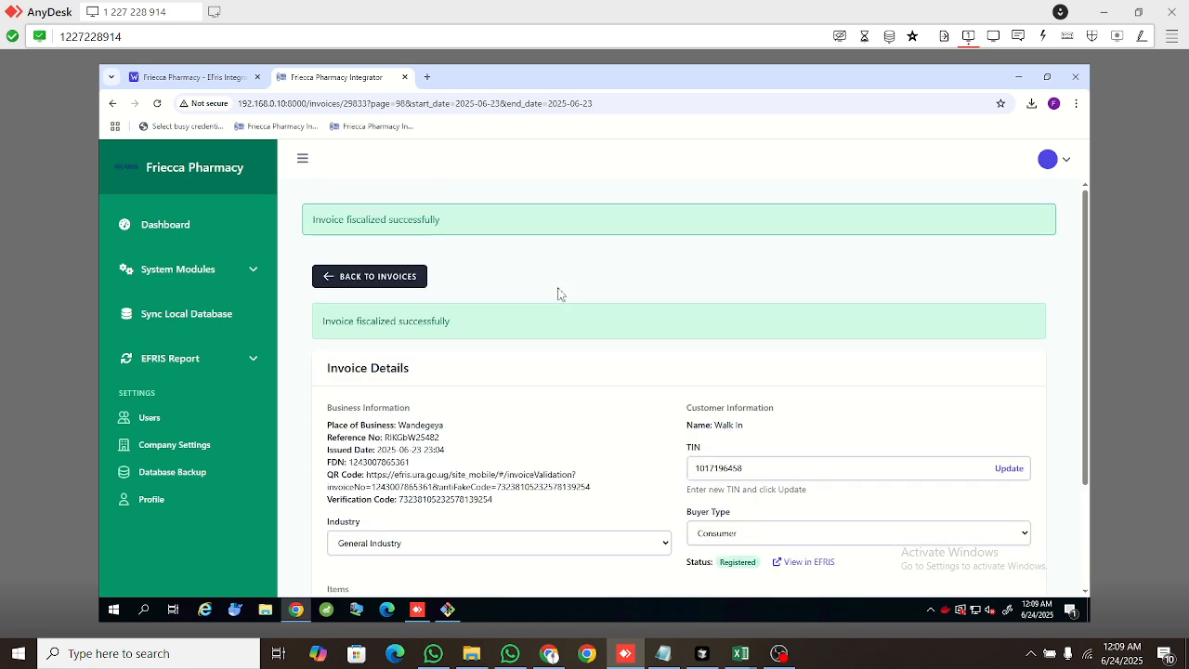
pyautogui.click(412, 279)
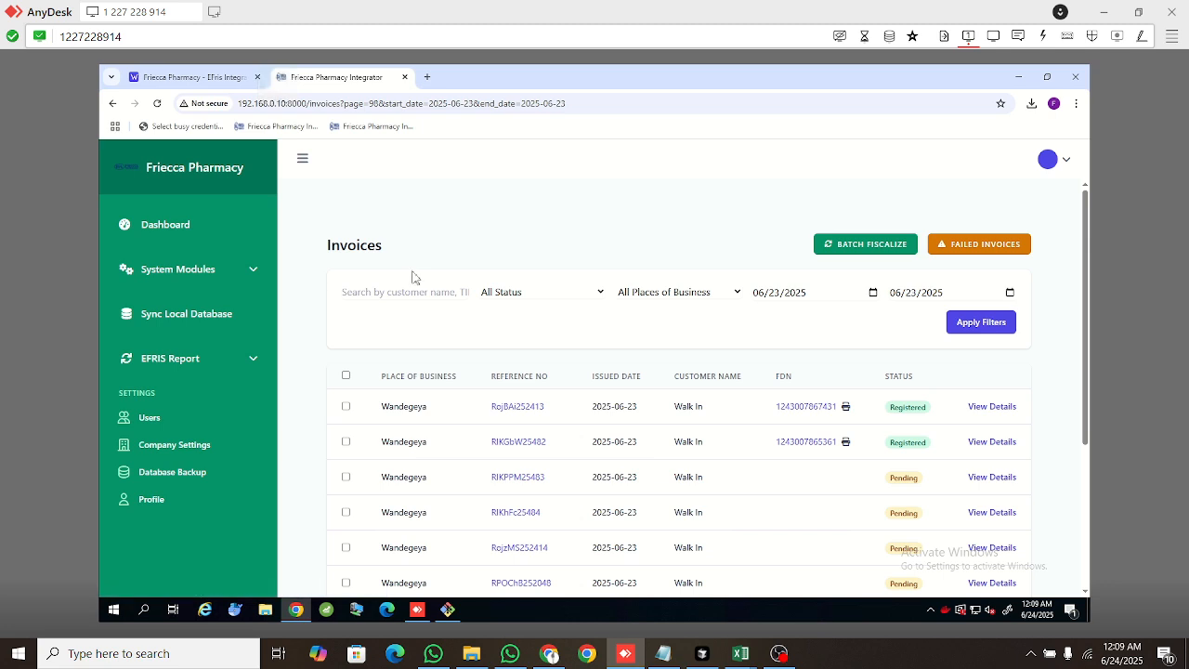
# Step: Open the fourth invoice on page 98, containing NUROTROY SR 10s, and fiscalize it
pyautogui.scroll(-2, 882, 390)
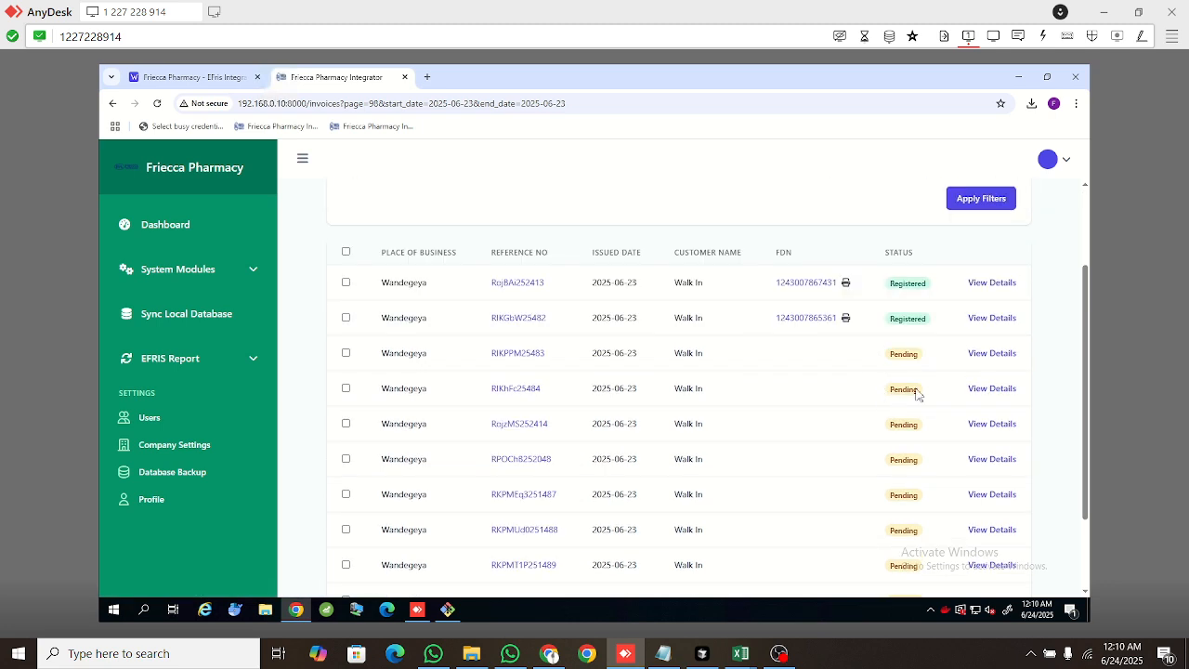
pyautogui.click(976, 391)
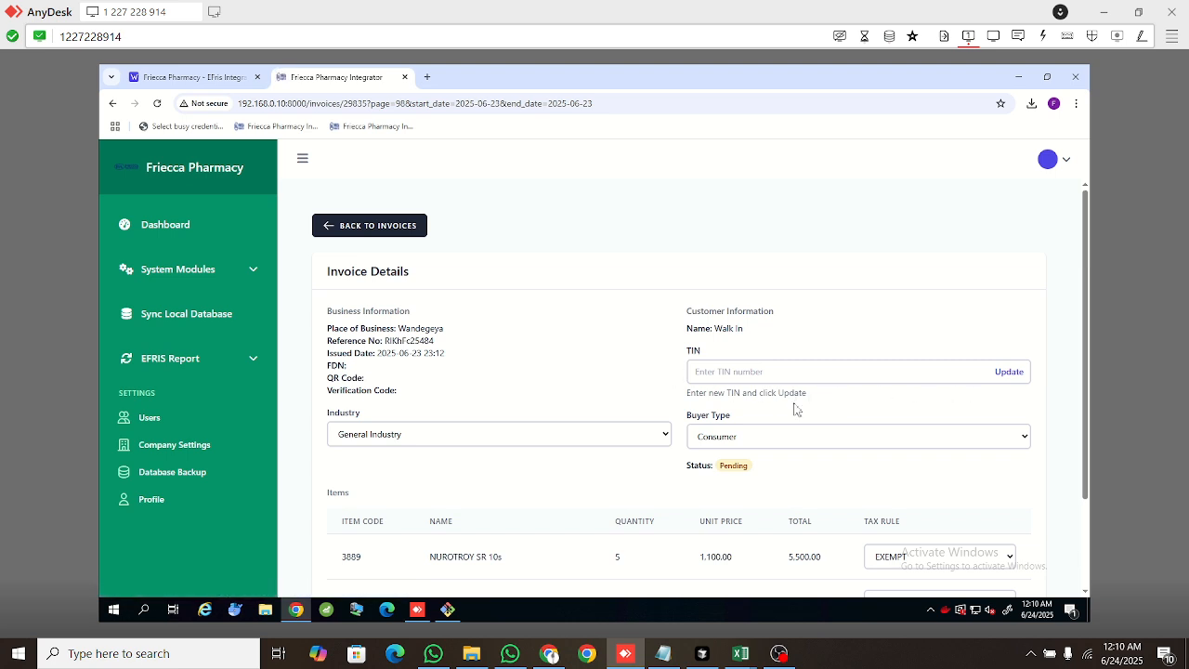
pyautogui.scroll(-2, 794, 408)
pyautogui.click(995, 550)
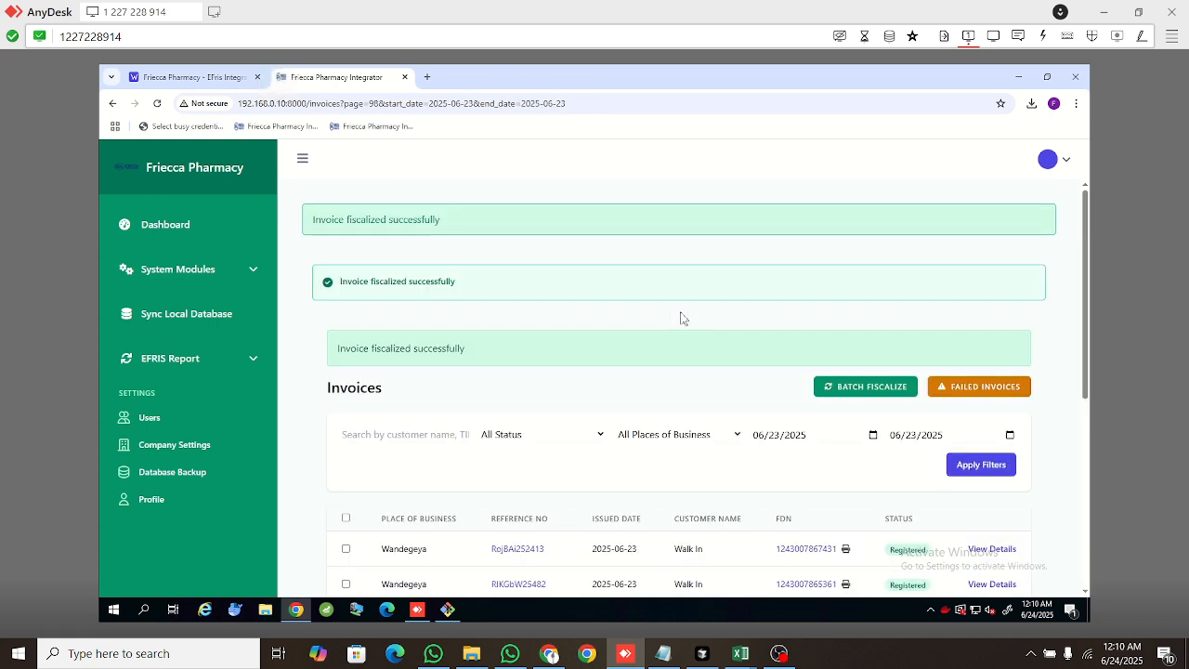
# Step: Open the remaining pending invoice in the third row, for SUPER WEIGRA 100mg, and fiscalize it
pyautogui.scroll(-2, 727, 276)
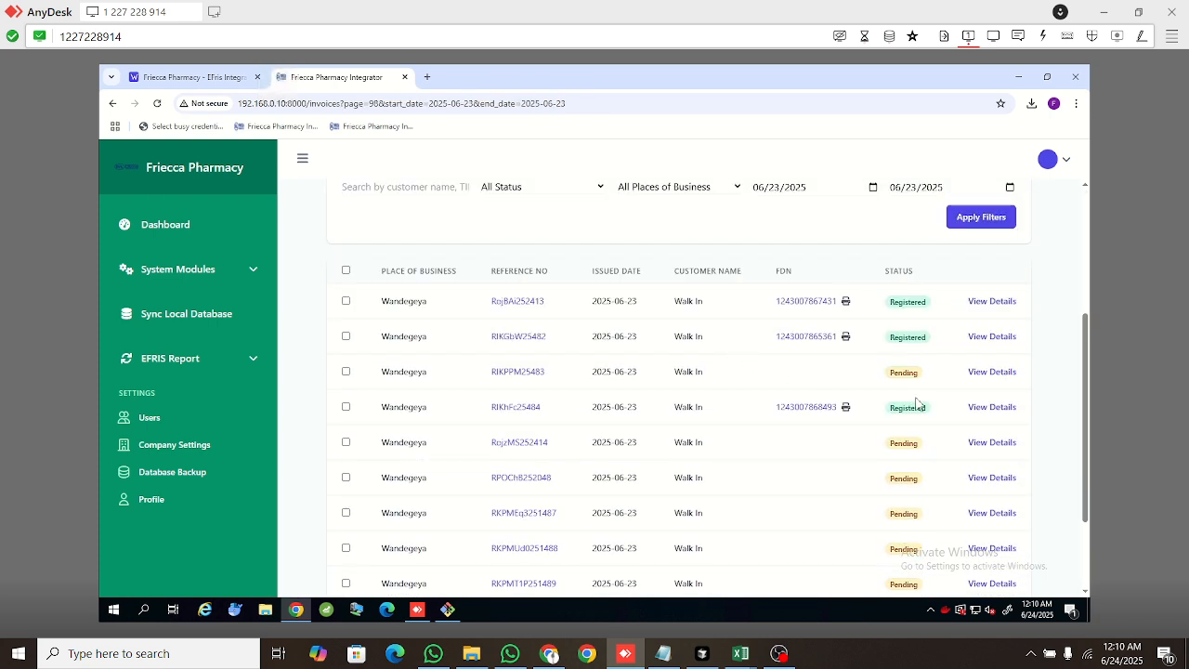
pyautogui.click(991, 372)
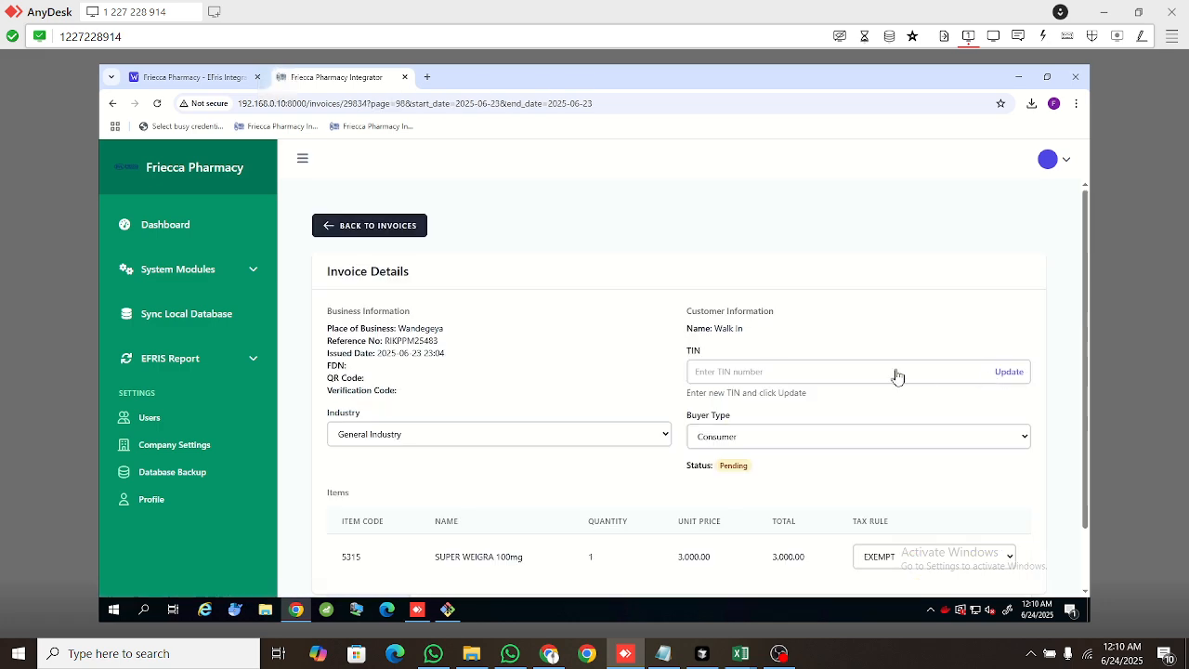
pyautogui.scroll(-2, 873, 366)
pyautogui.click(1003, 551)
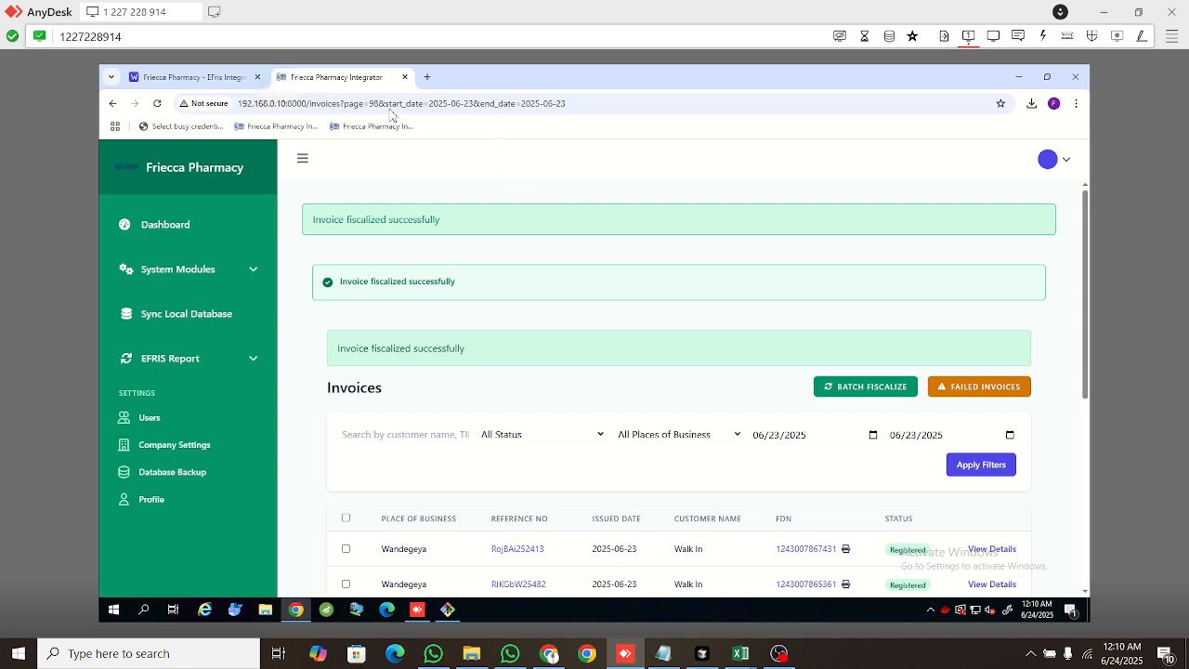
# Step: Open the last pending invoice on page 98, for STAR OINTMENT, and fiscalize it
pyautogui.scroll(-5, 786, 317)
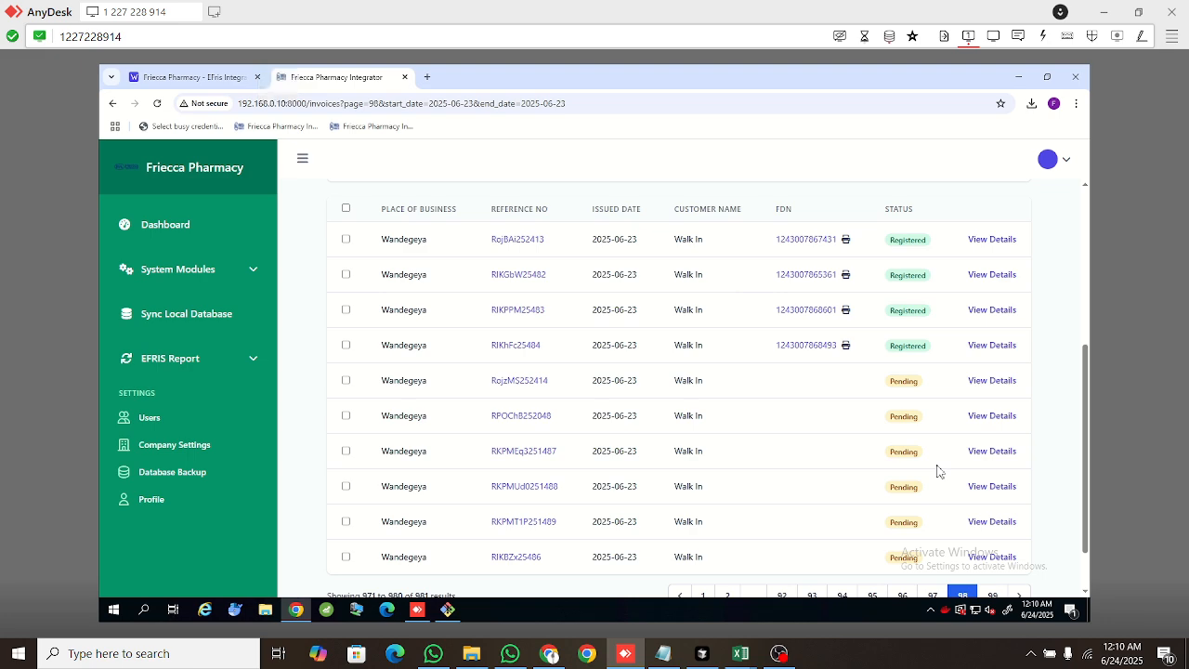
pyautogui.click(995, 492)
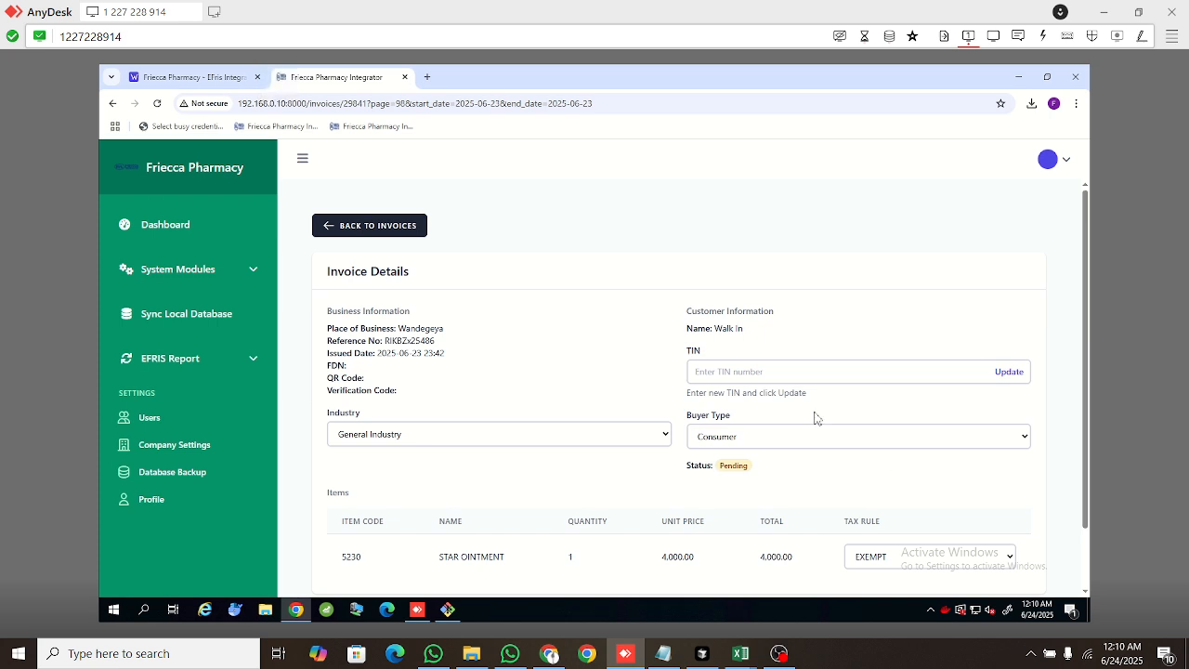
pyautogui.scroll(-1, 814, 417)
pyautogui.click(1013, 552)
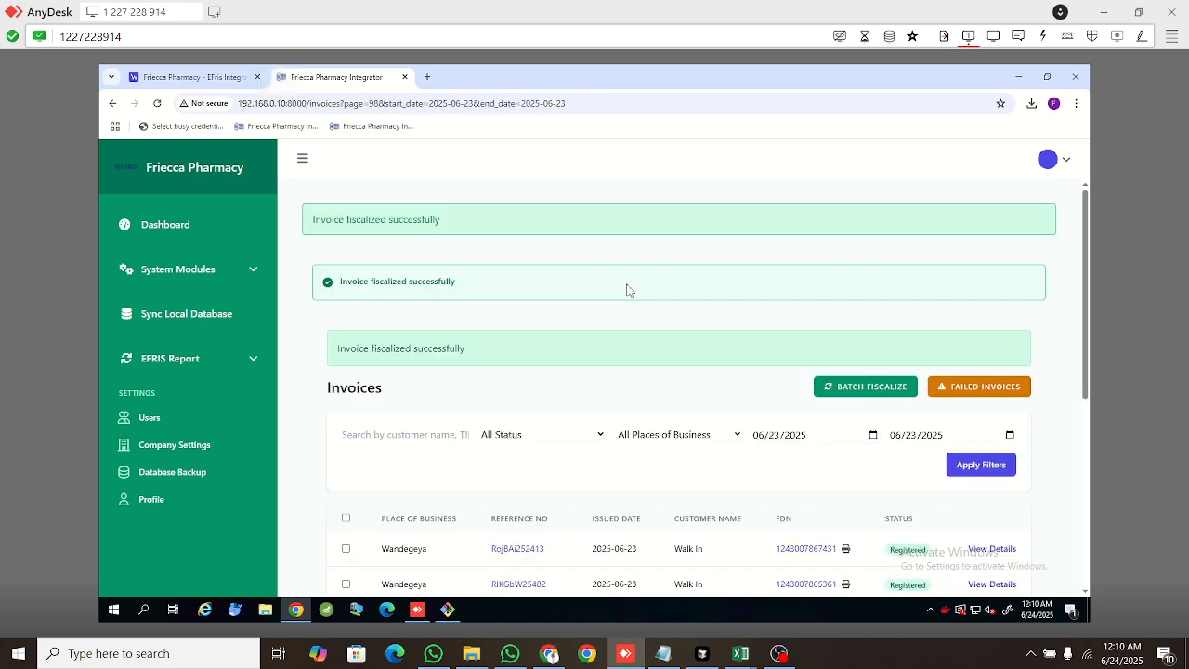
# Step: Open the first registered invoice's FDN link in a new tab and review its e-invoice down to the QR code
pyautogui.scroll(-3, 627, 290)
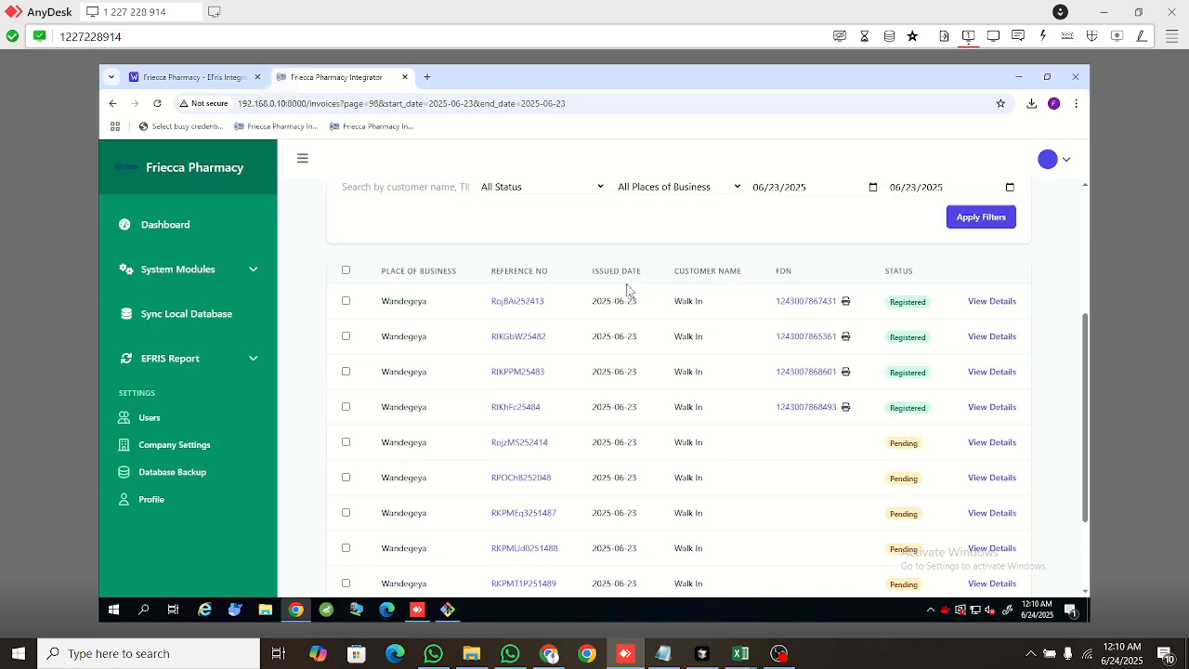
pyautogui.rightClick(808, 307)
pyautogui.click(825, 318)
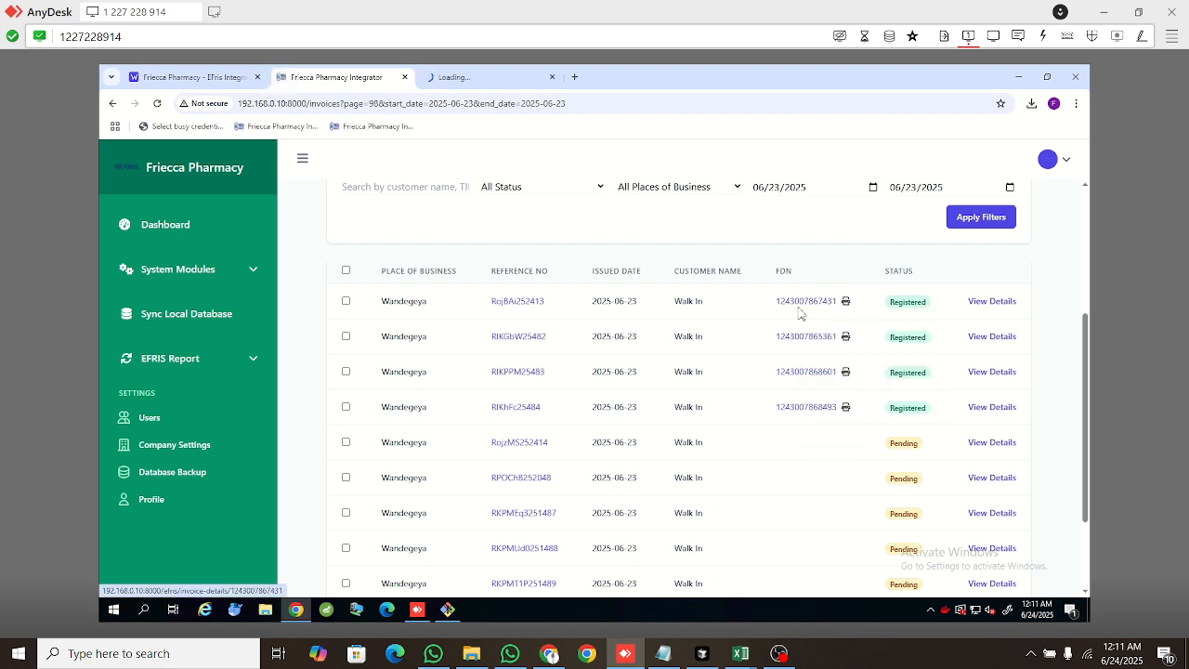
pyautogui.click(477, 82)
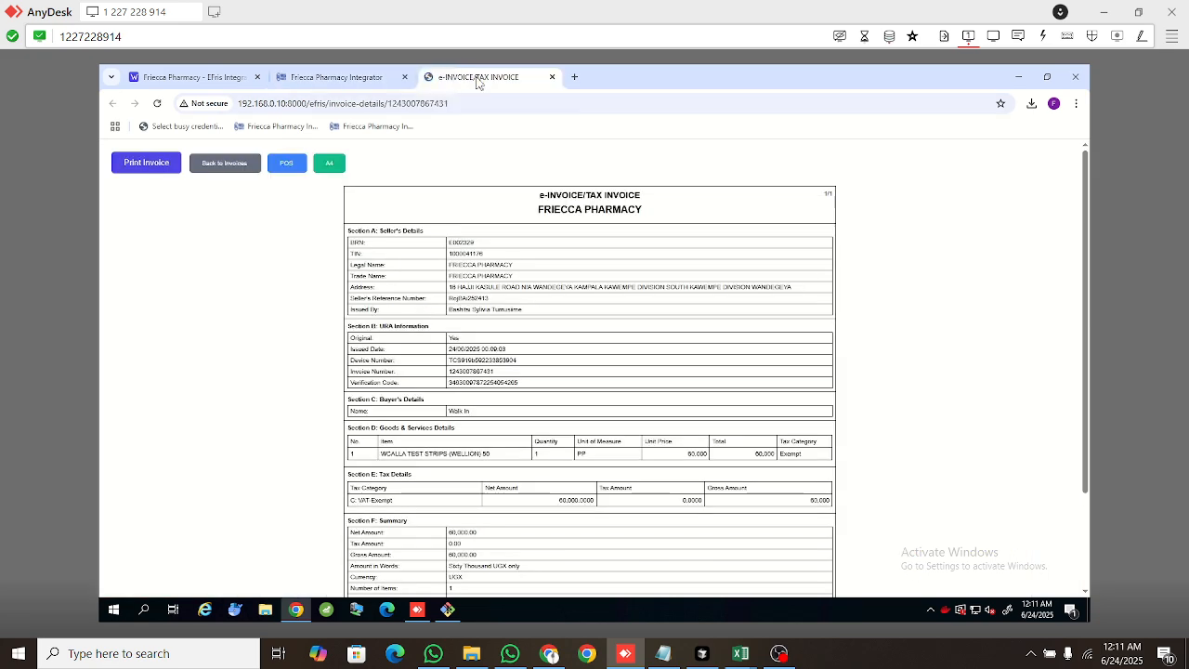
pyautogui.scroll(-1, 548, 261)
pyautogui.scroll(-1, 548, 261)
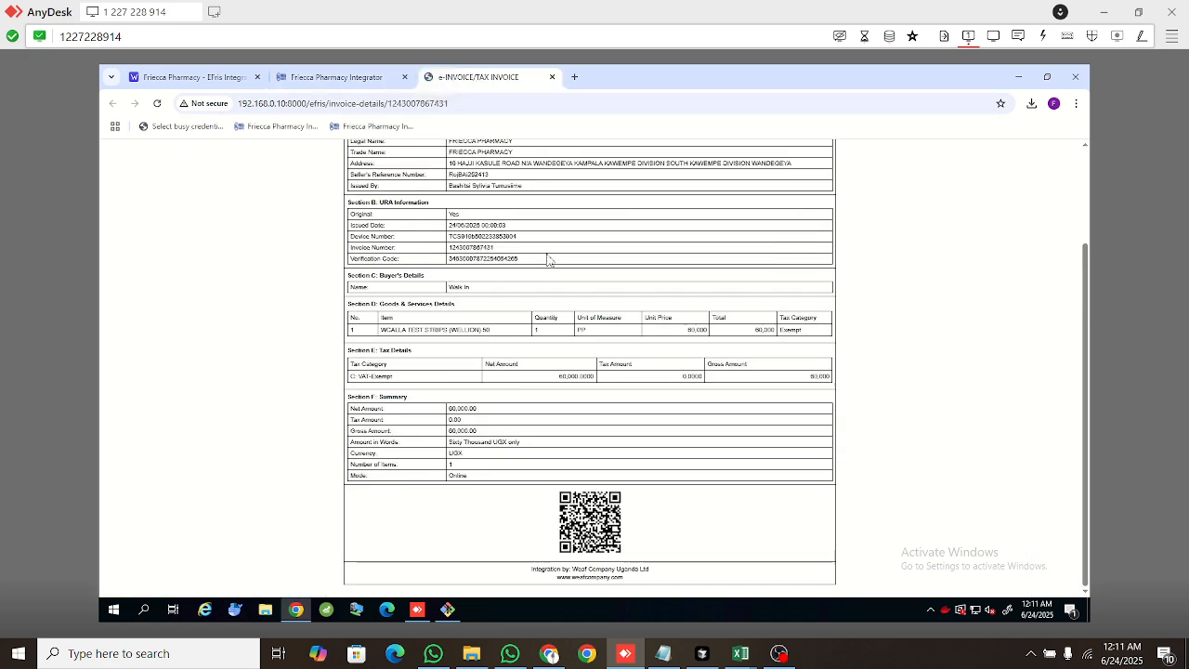
pyautogui.scroll(2, 549, 257)
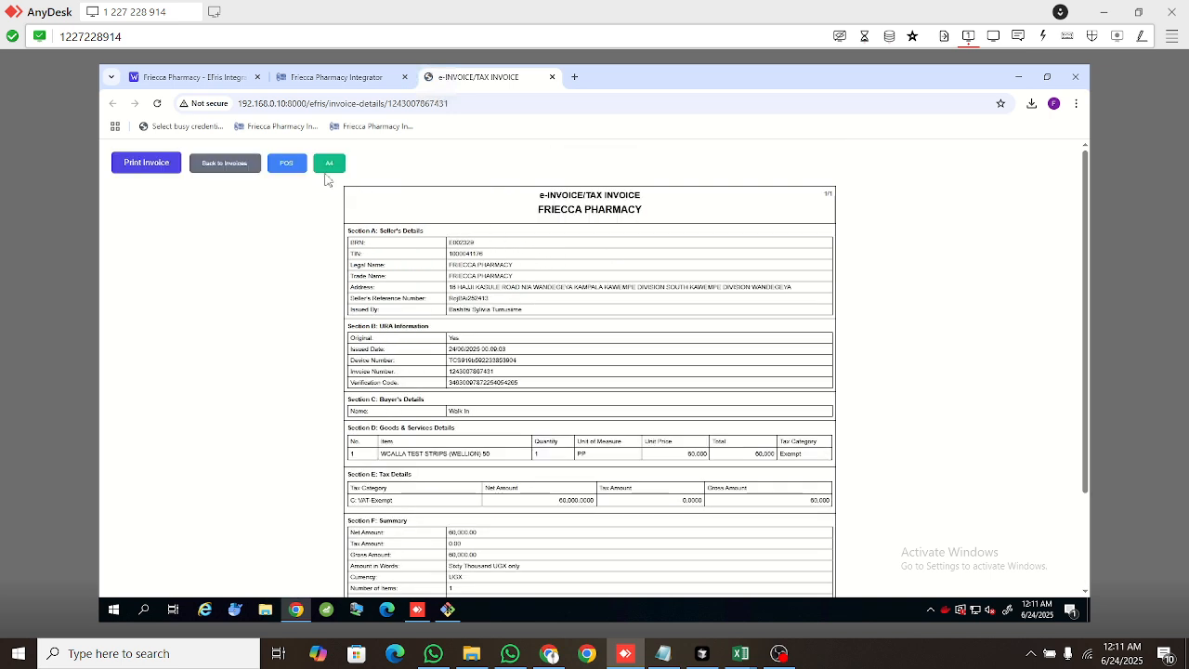
# Step: Show the e-invoice in POS receipt format and review the whole receipt
pyautogui.click(287, 165)
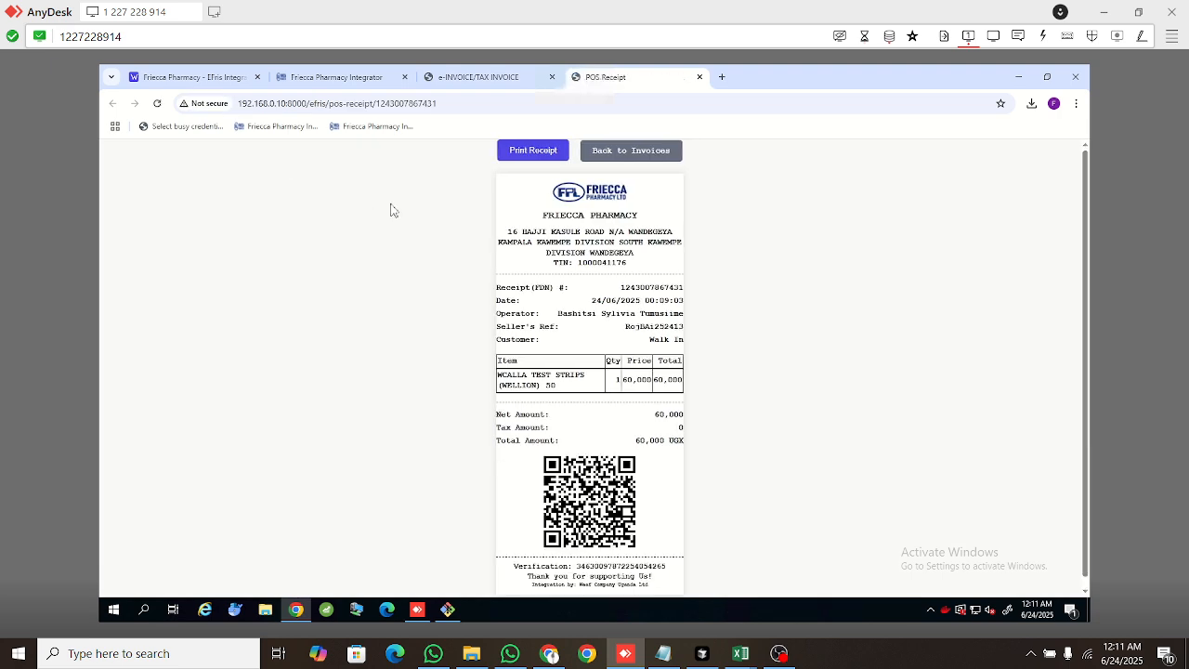
pyautogui.scroll(-1, 571, 314)
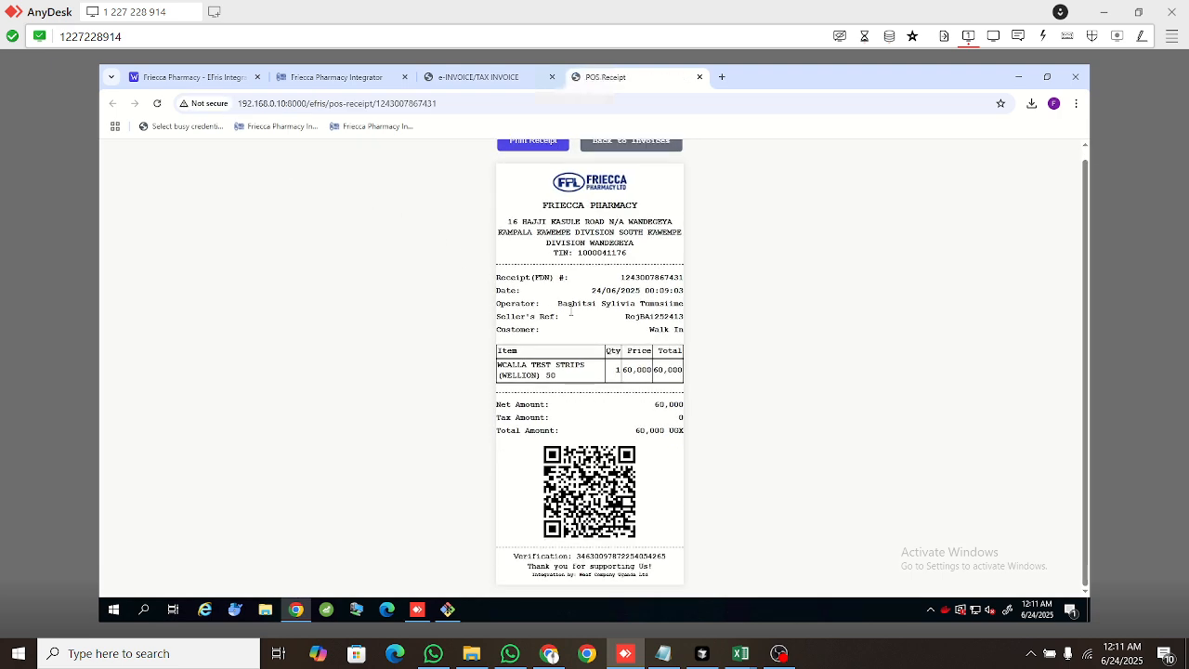
pyautogui.scroll(1, 572, 316)
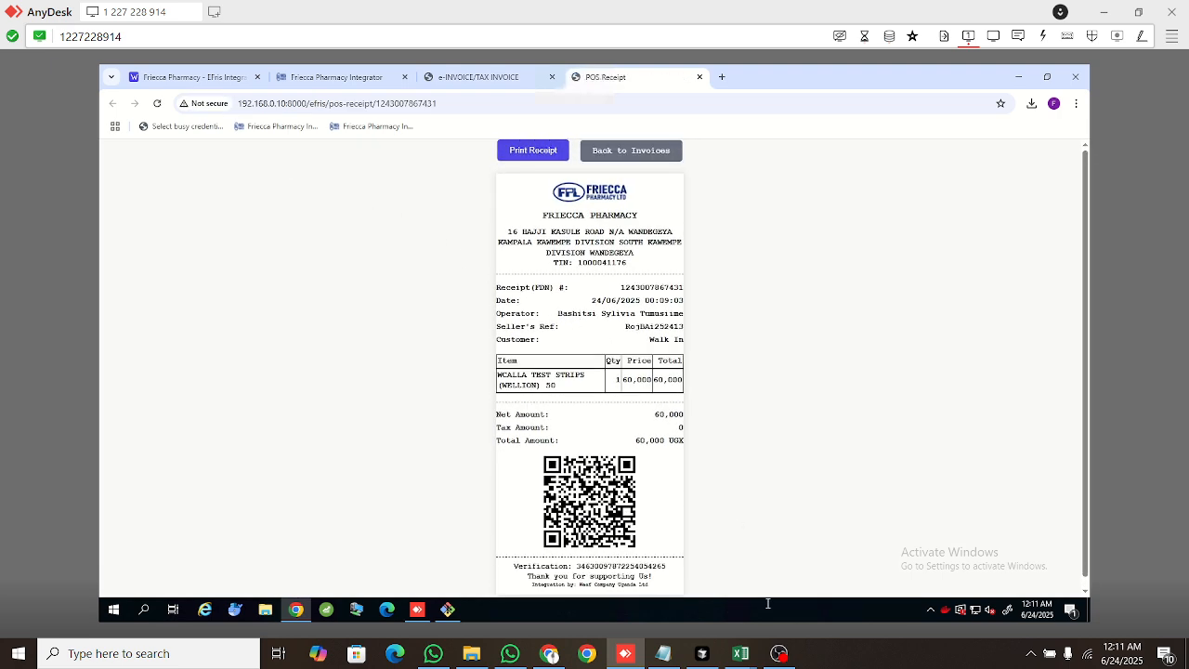